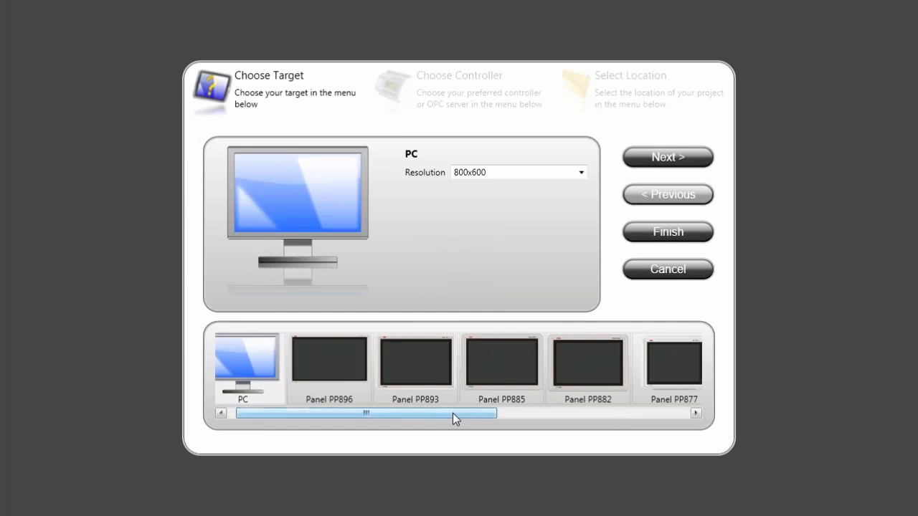
Review the specifications of the available operator panels, such as Panel PP882 and Panel PP871
click(493, 363)
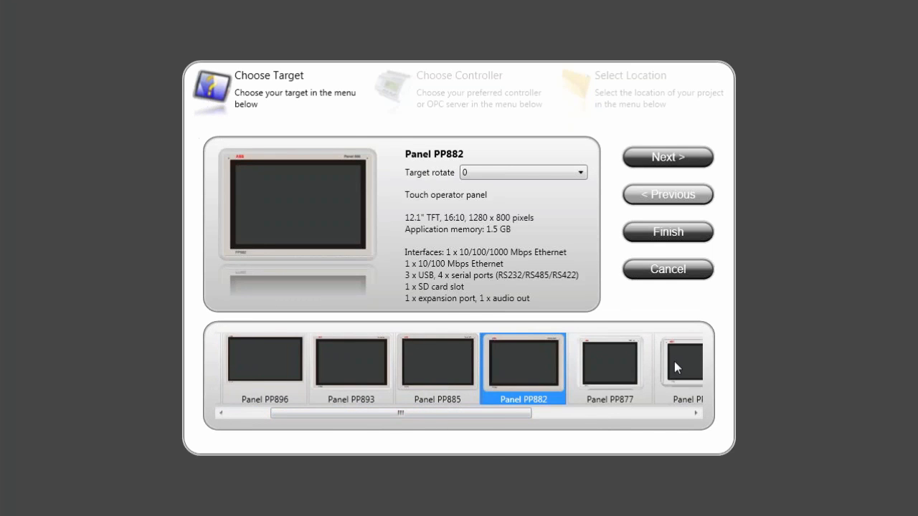
click(678, 362)
drag(488, 420, 391, 415)
click(581, 362)
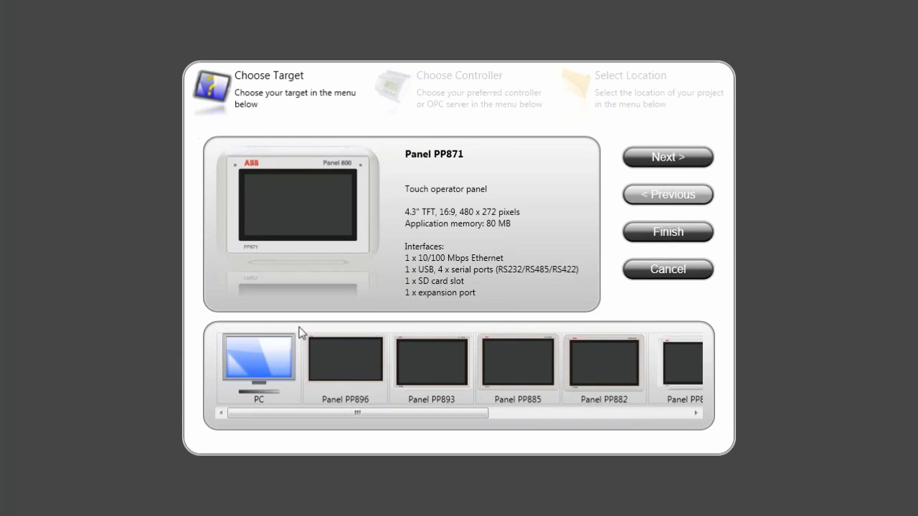
Choose PC as the project's target with a resolution of 1024x768 and continue to the controller selection
click(273, 359)
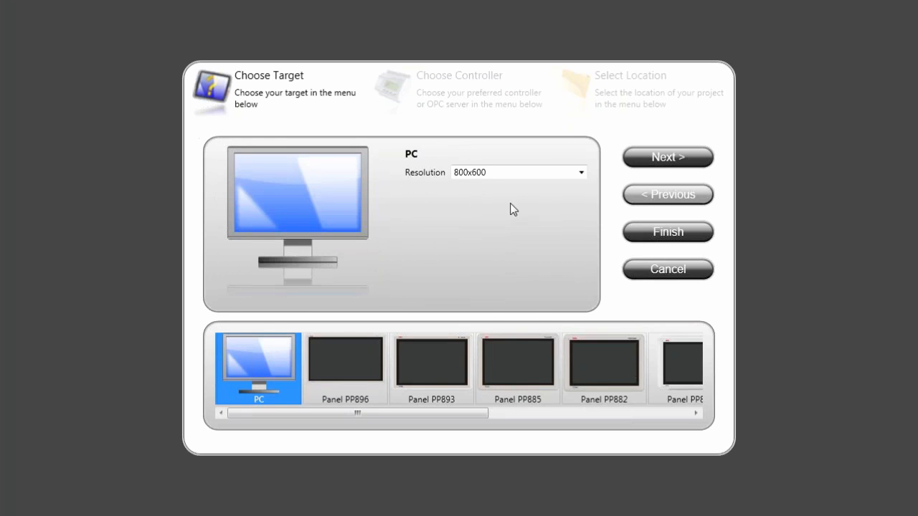
click(581, 173)
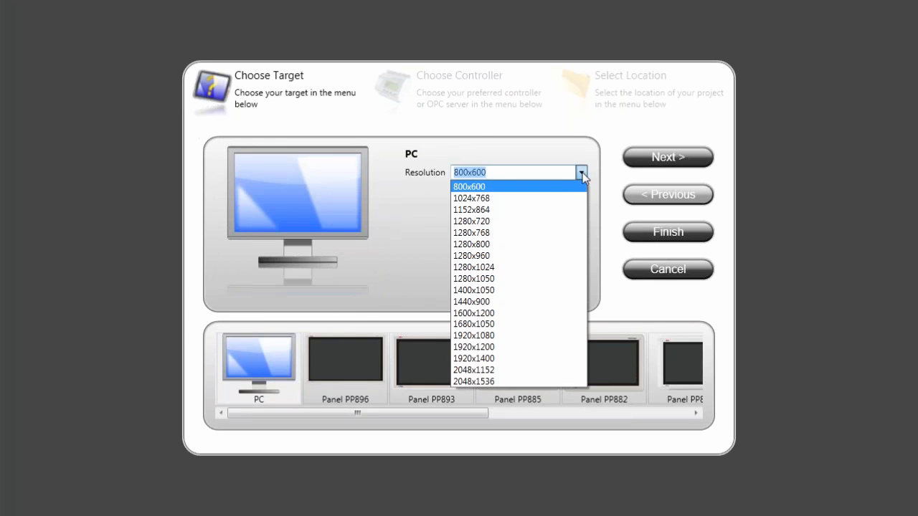
click(556, 202)
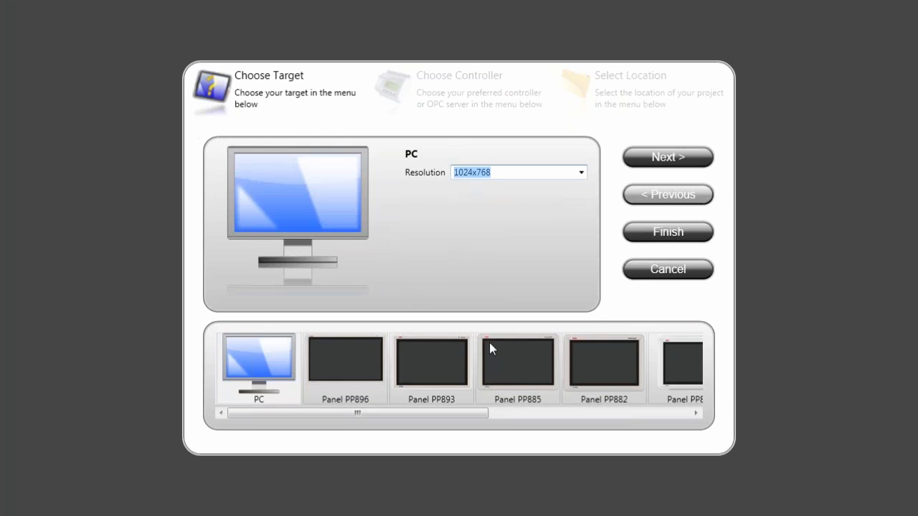
click(656, 158)
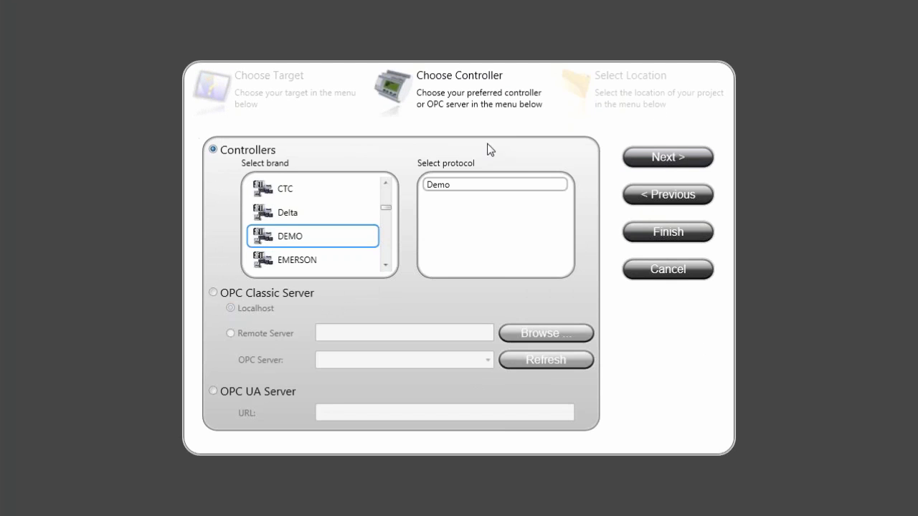
Browse the controller brands and look at the protocols for brands such as SEW-EURODRIVE and SIMATIC
drag(385, 210, 386, 248)
click(375, 238)
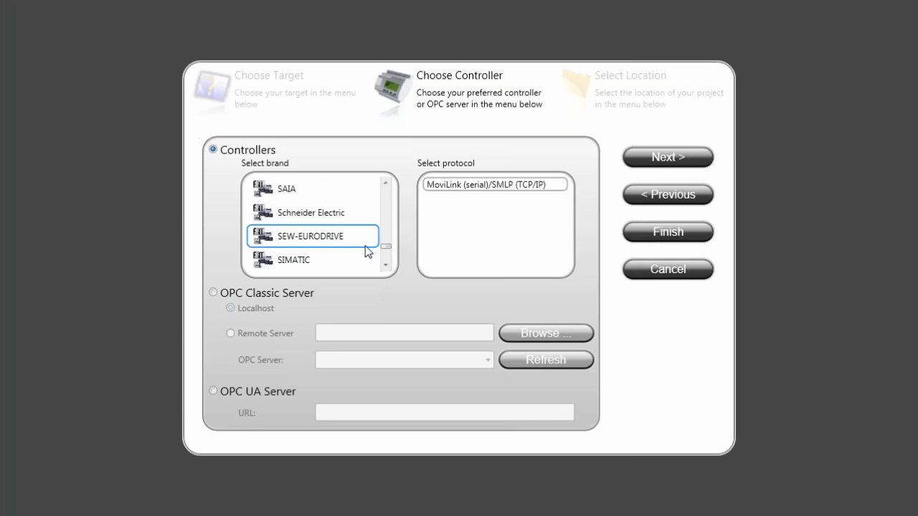
click(322, 264)
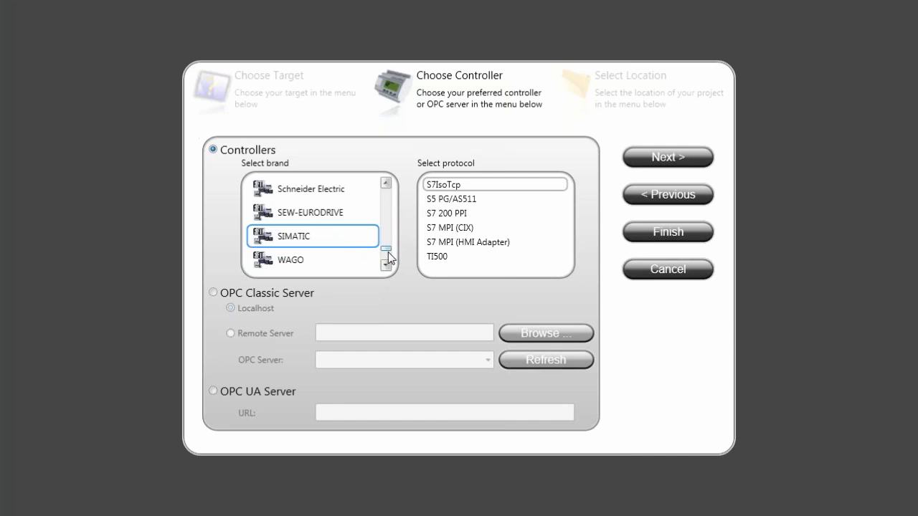
drag(388, 249, 389, 188)
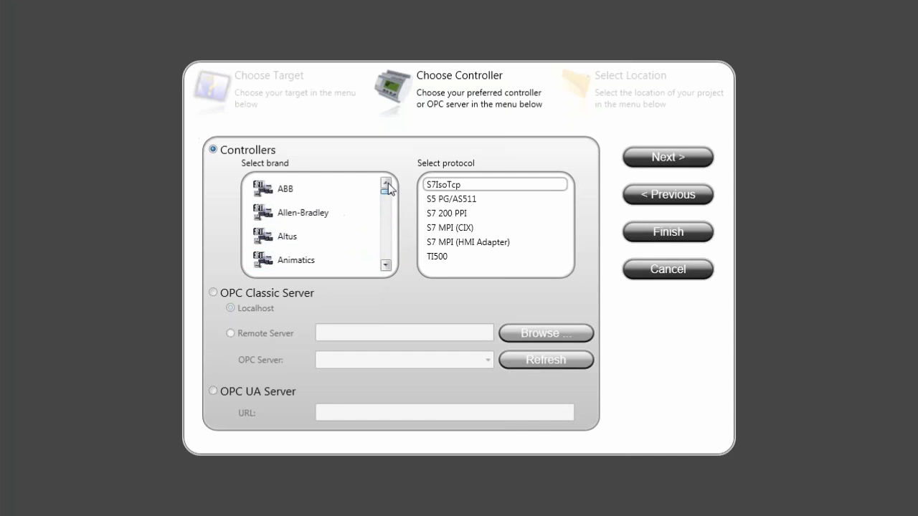
click(337, 216)
Choose the ABB controller brand with the Control Network protocol and continue to the project location
click(296, 189)
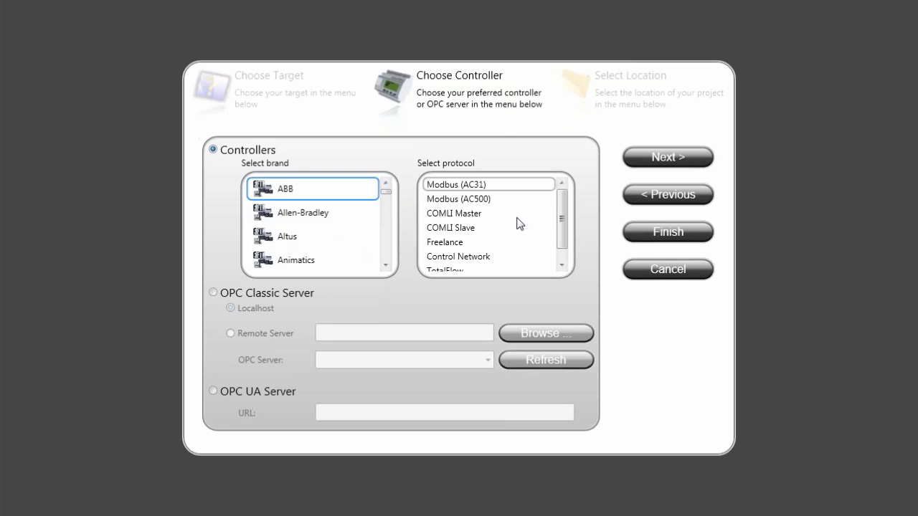
drag(561, 226, 562, 238)
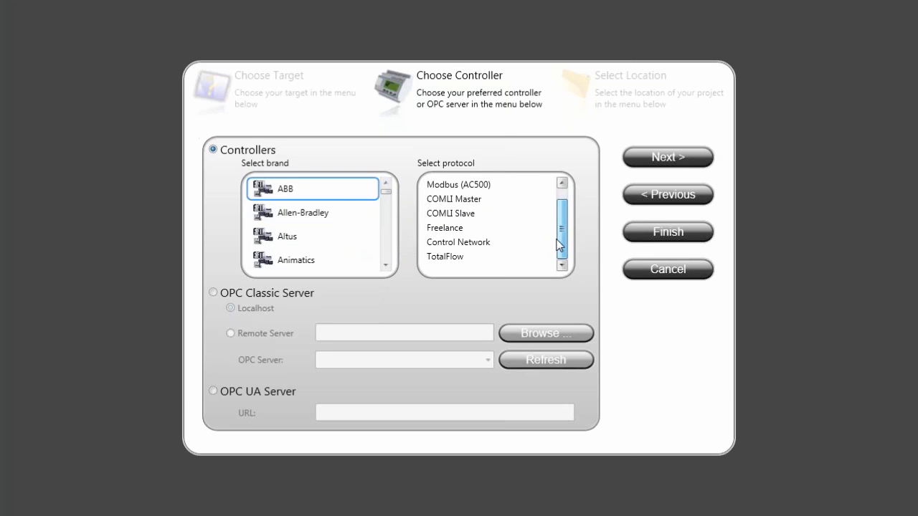
click(461, 245)
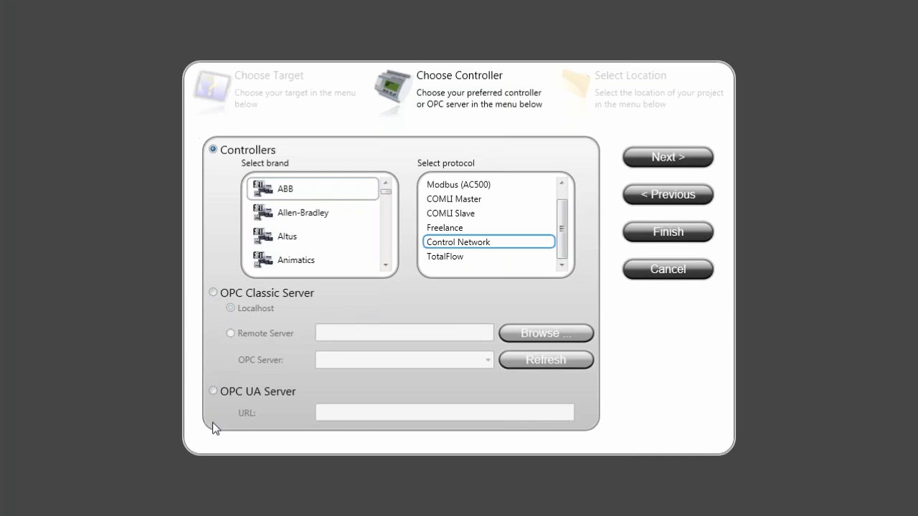
click(698, 158)
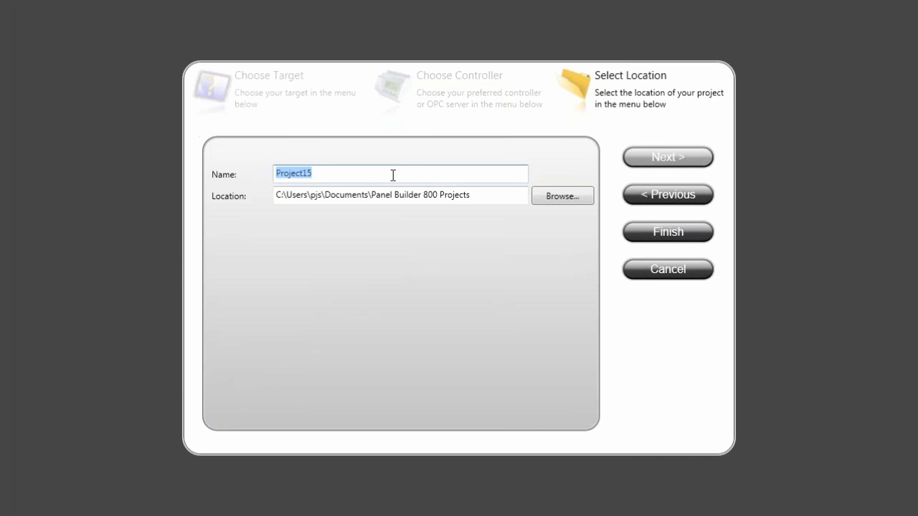
Name the project ABB_Demonstration_Test, keep the default location and finish creating it
text(ABB_Demonstration)
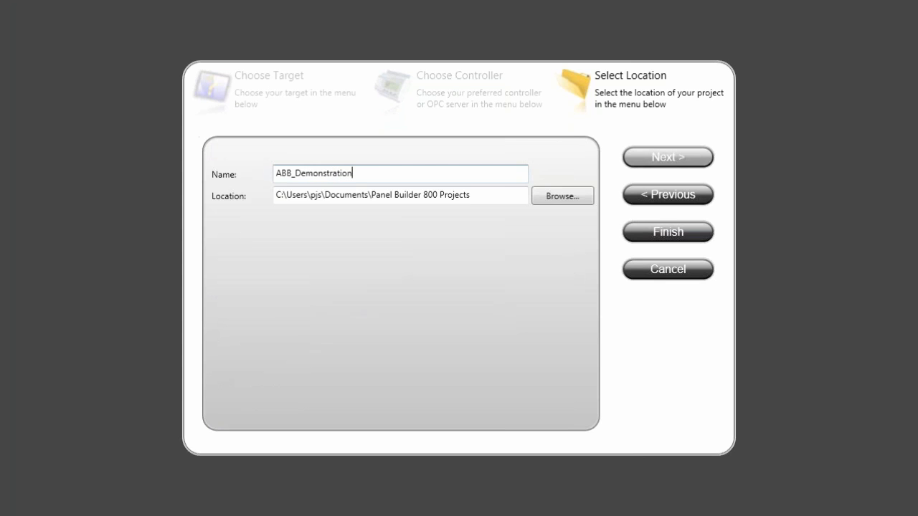
text(_Test)
click(670, 231)
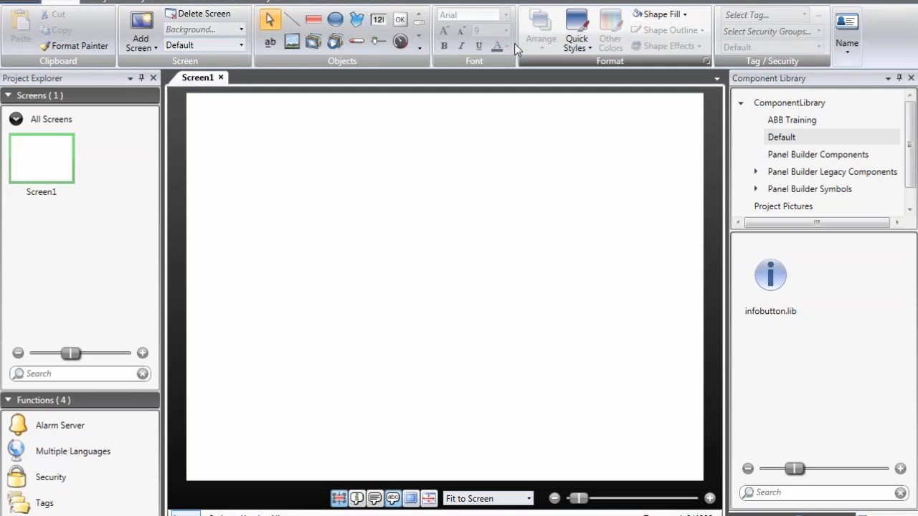
Examine the available command groups, including servers and output devices, window visibility, object dynamics and screen settings
click(122, 3)
click(137, 4)
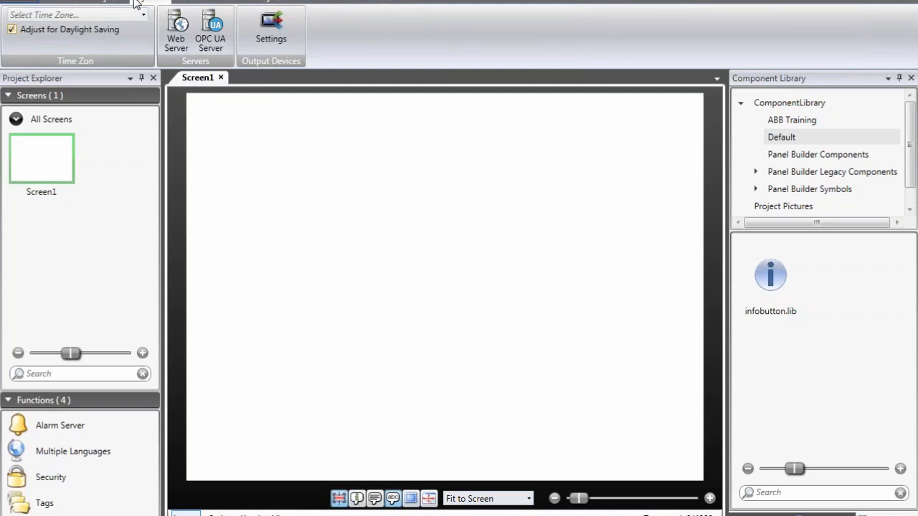
click(188, 3)
click(228, 3)
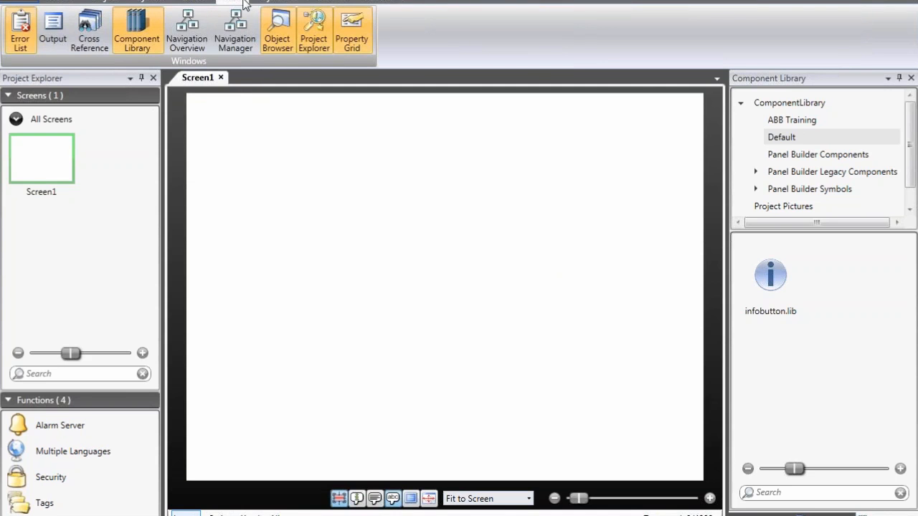
click(267, 4)
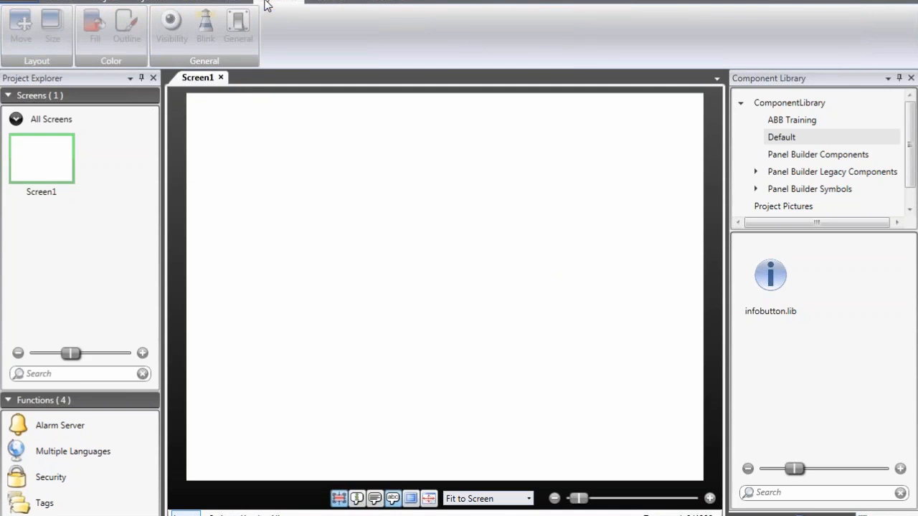
click(312, 3)
click(367, 3)
click(330, 3)
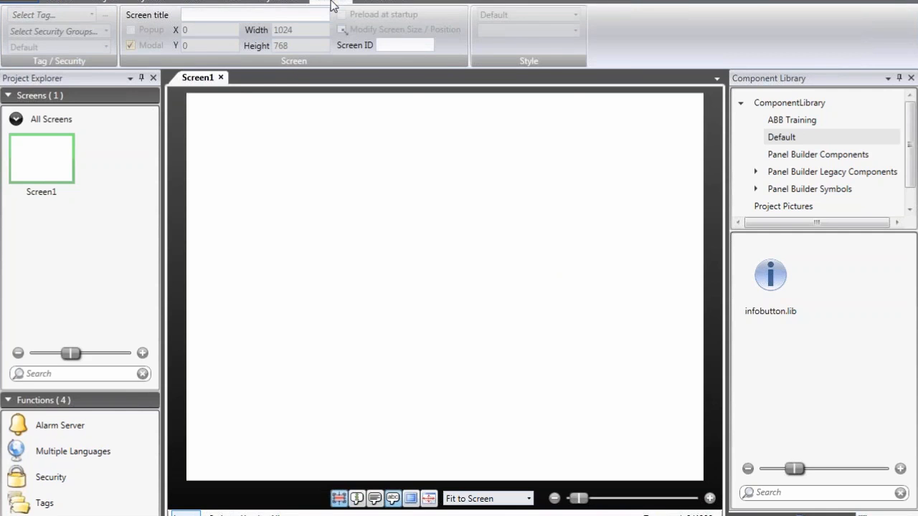
Place a large circular meter left of centre on Screen1 and a button to its right
click(70, 3)
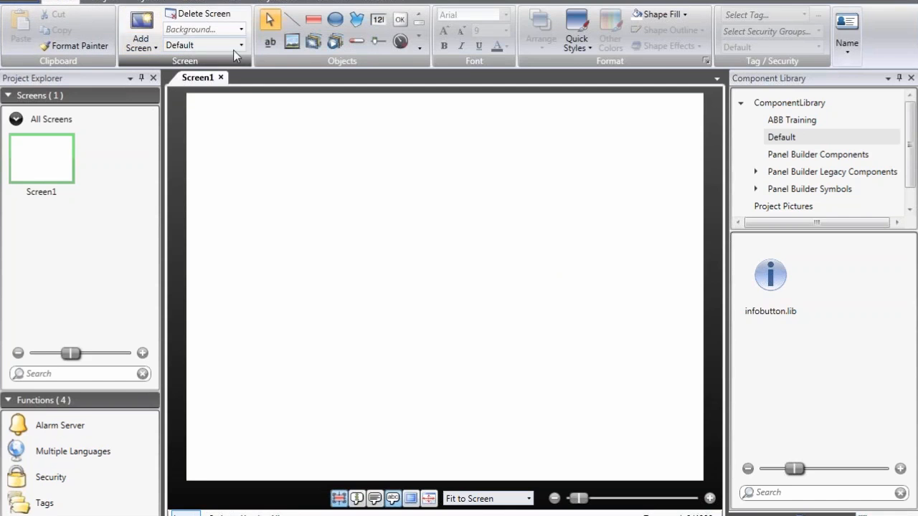
click(400, 42)
drag(281, 165, 476, 360)
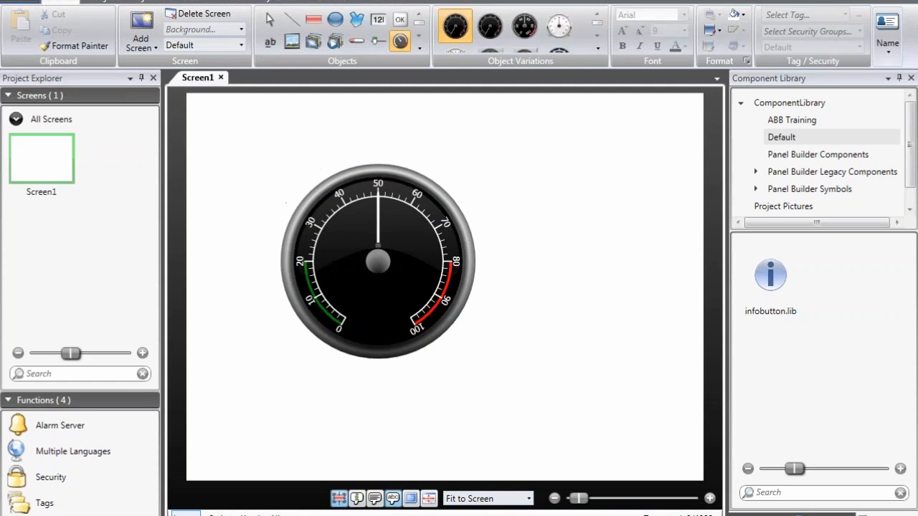
click(400, 20)
drag(508, 186, 576, 206)
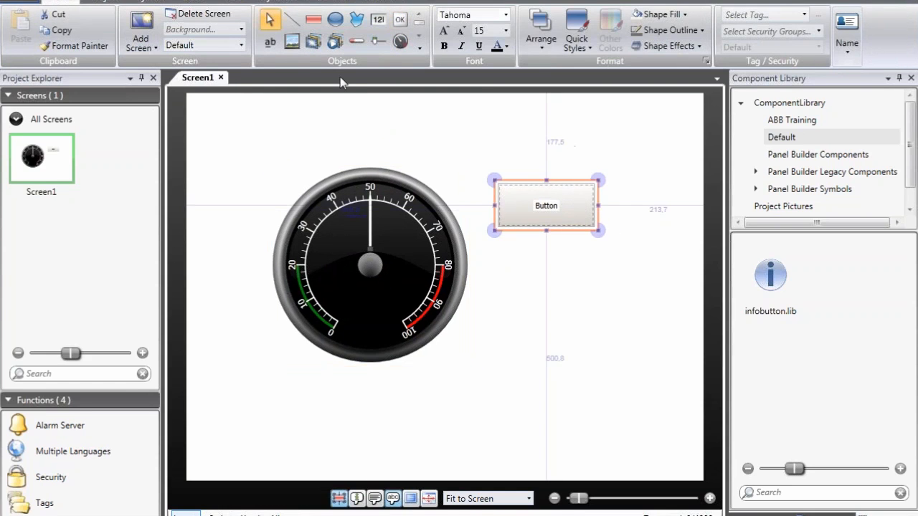
Add an analog numeric object below the button and move the button slightly down toward it
click(378, 19)
drag(496, 253, 561, 296)
drag(549, 203, 550, 222)
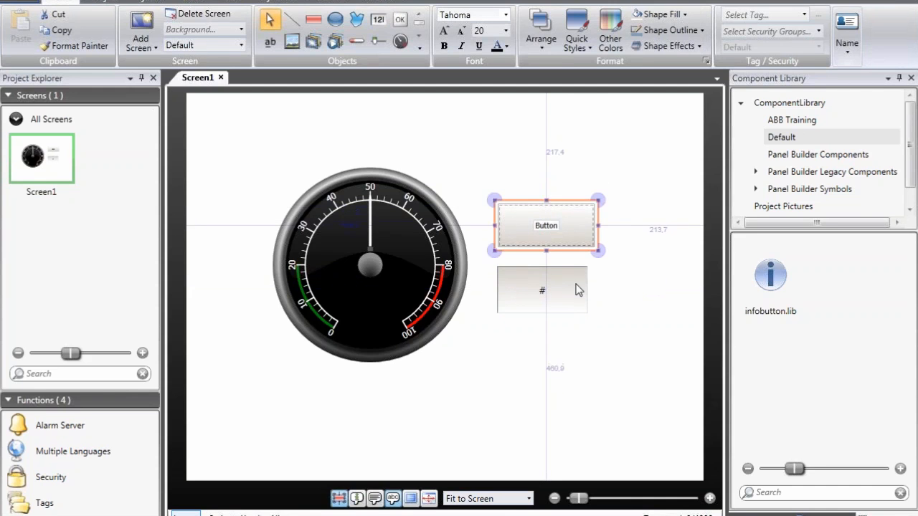
Widen the analog numeric object so its width roughly matches the button above it
click(583, 287)
scroll(597, 286, up, 1)
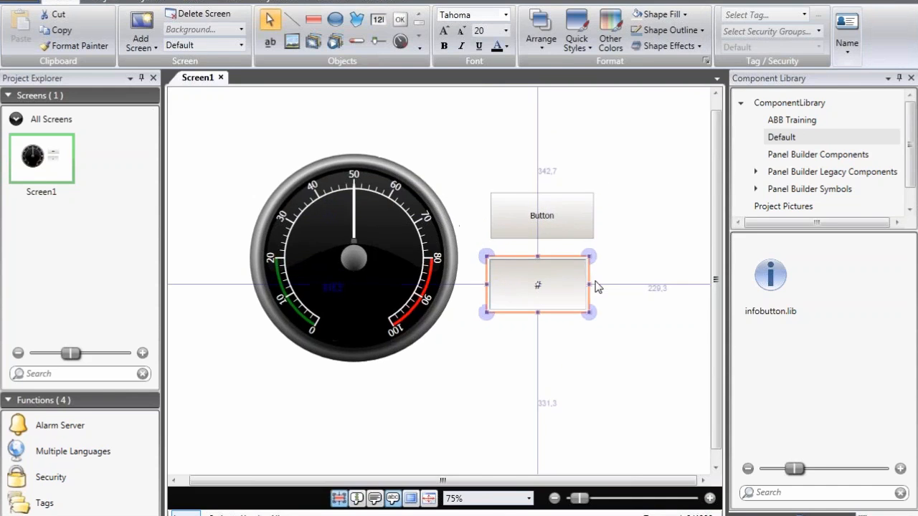
scroll(597, 286, up, 4)
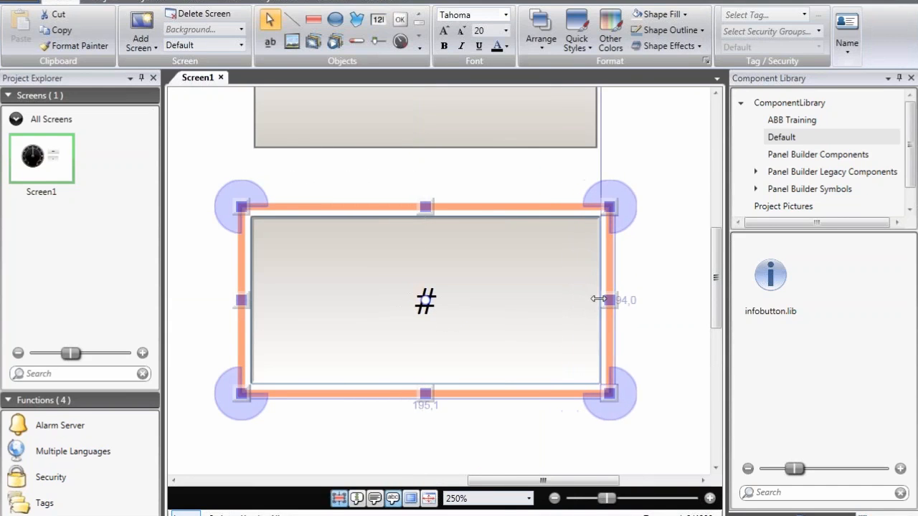
mouse_move(598, 298)
mouse_down()
mouse_move(563, 297)
mouse_move(588, 298)
mouse_up()
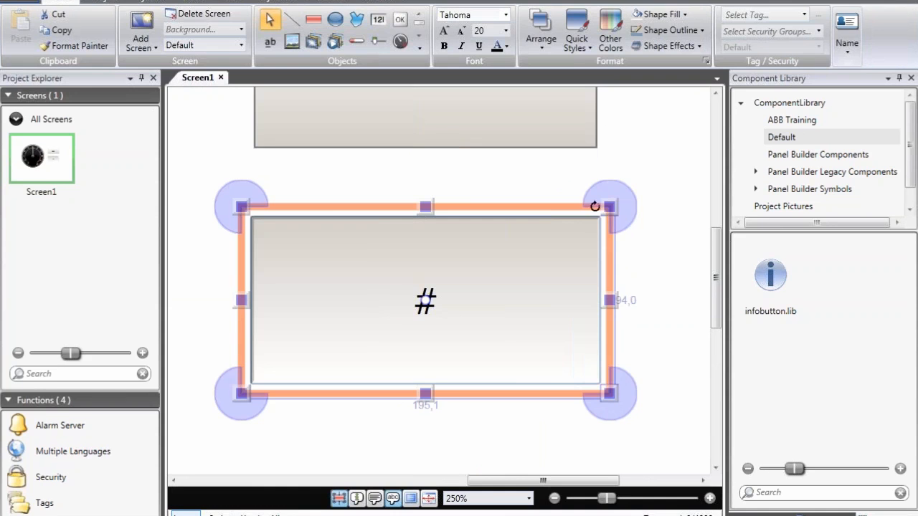
scroll(559, 204, down, 2)
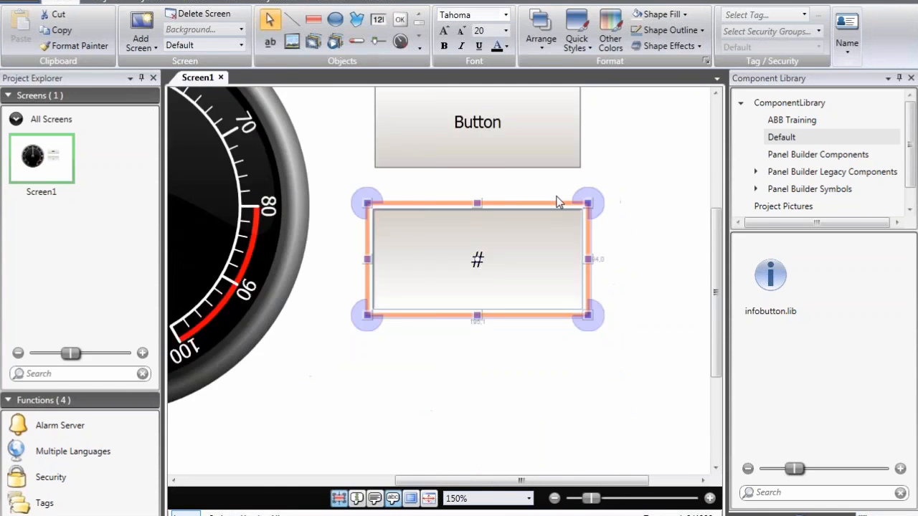
scroll(559, 203, down, 2)
Fill the circular meter, the button and the analog numeric object together with a dark blue theme color
drag(647, 102, 215, 408)
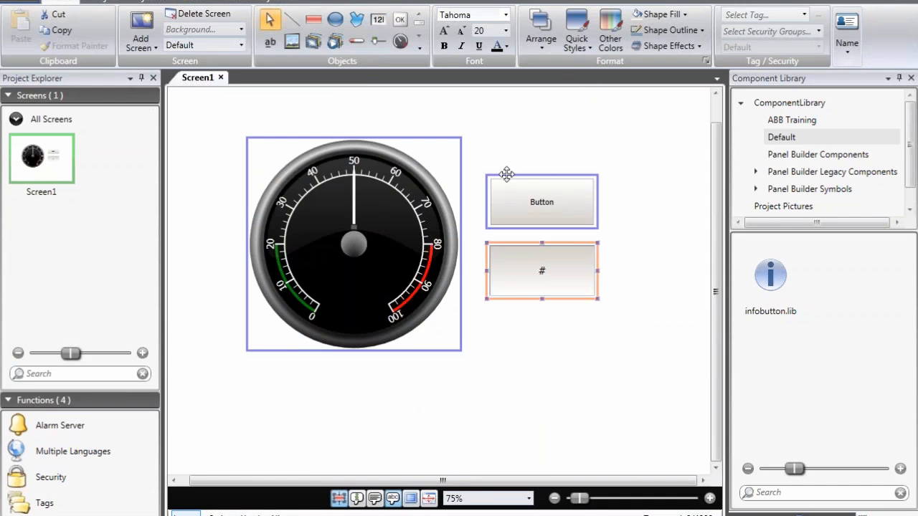
click(658, 20)
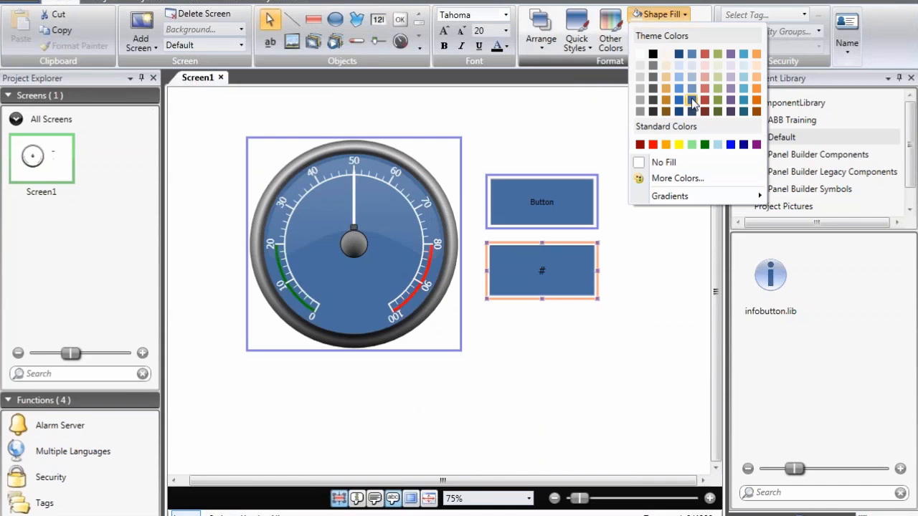
click(692, 100)
click(598, 127)
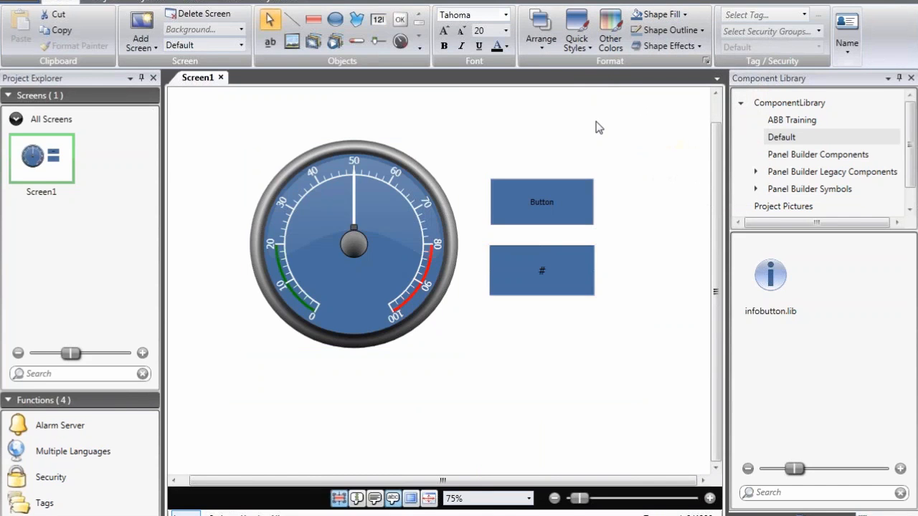
Show the circular meter's general settings for angles, regions, value scale and style
click(383, 190)
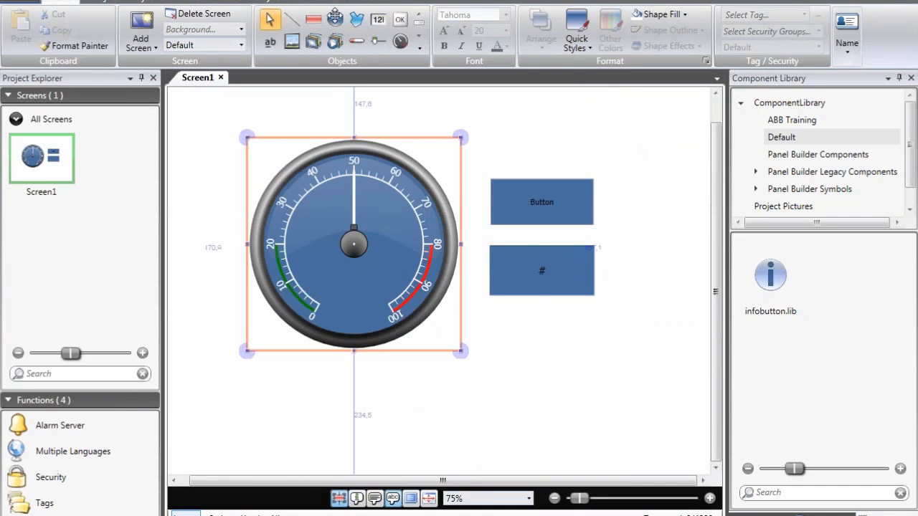
click(333, 2)
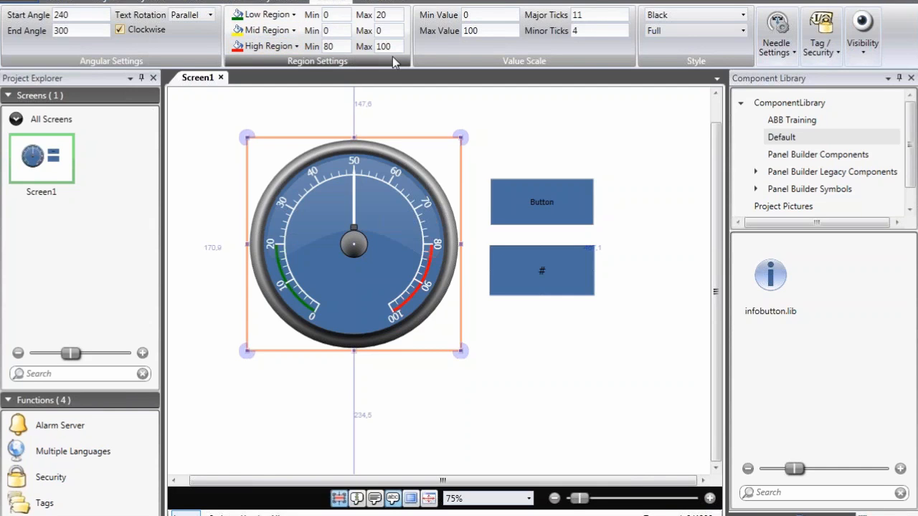
Change the button's display text to "Click me"
click(561, 196)
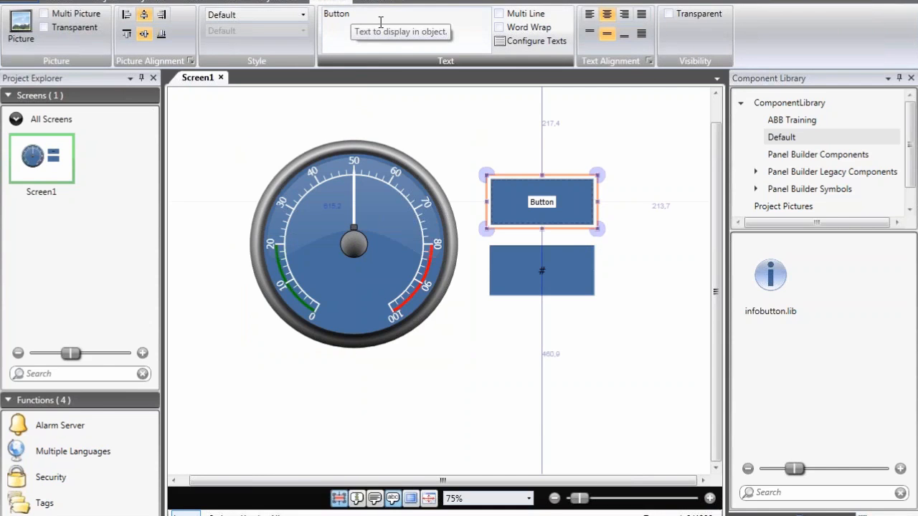
double_click(380, 15)
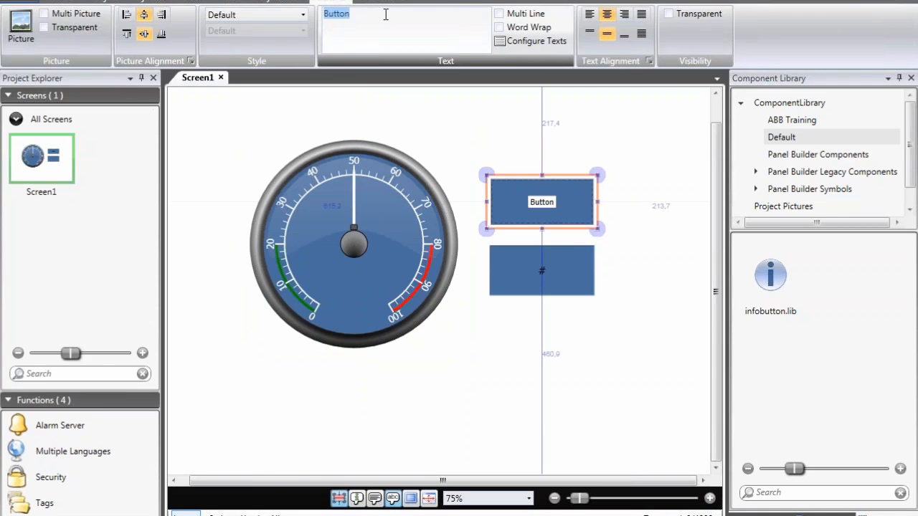
text(M)
key(BackSpace)
text(Click me)
key(Return)
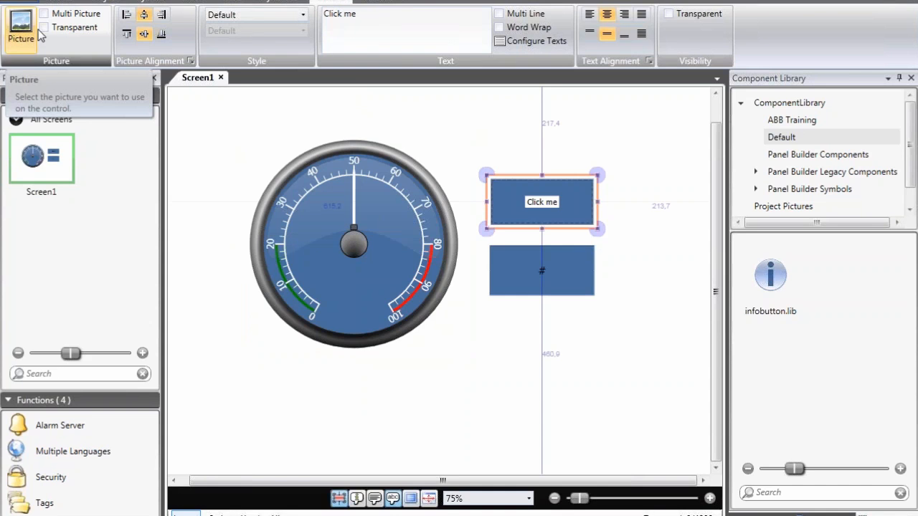
Add the suffix "%" to the analog numeric object and view the available display formats, keeping Integer
click(581, 271)
scroll(567, 272, up, 3)
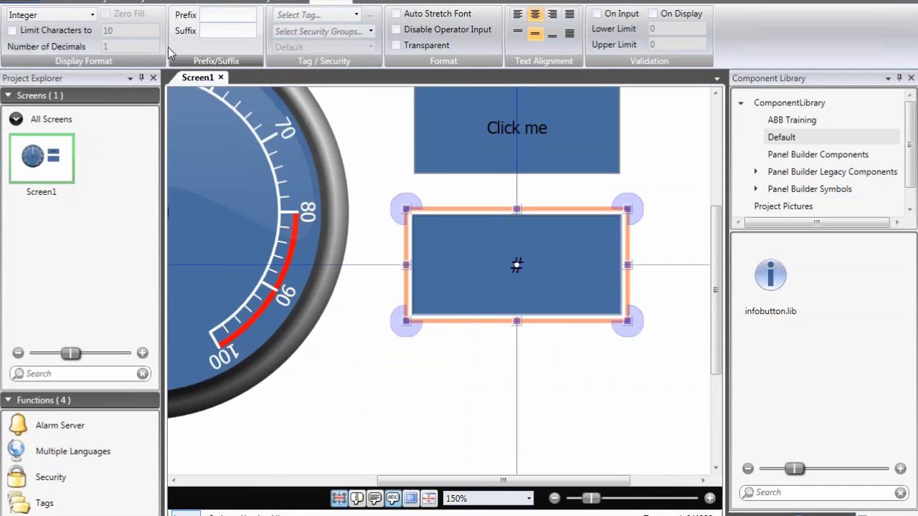
click(225, 32)
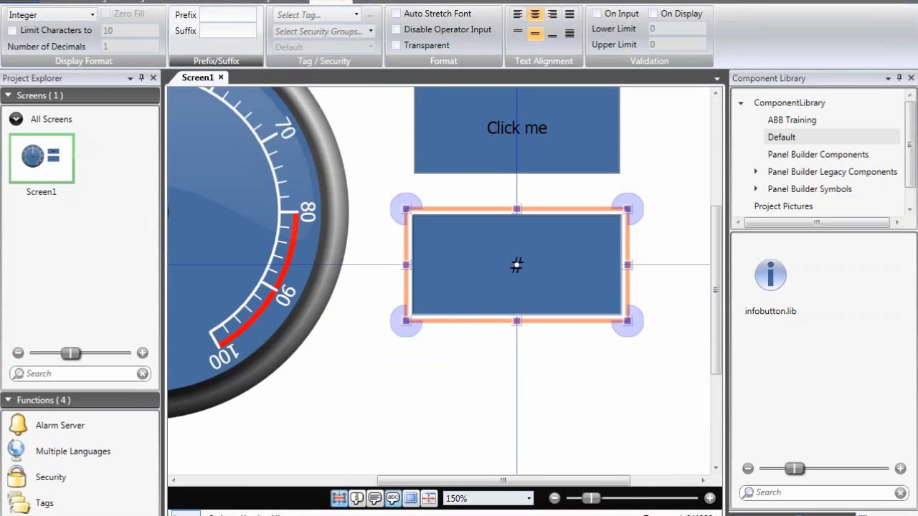
text(%)
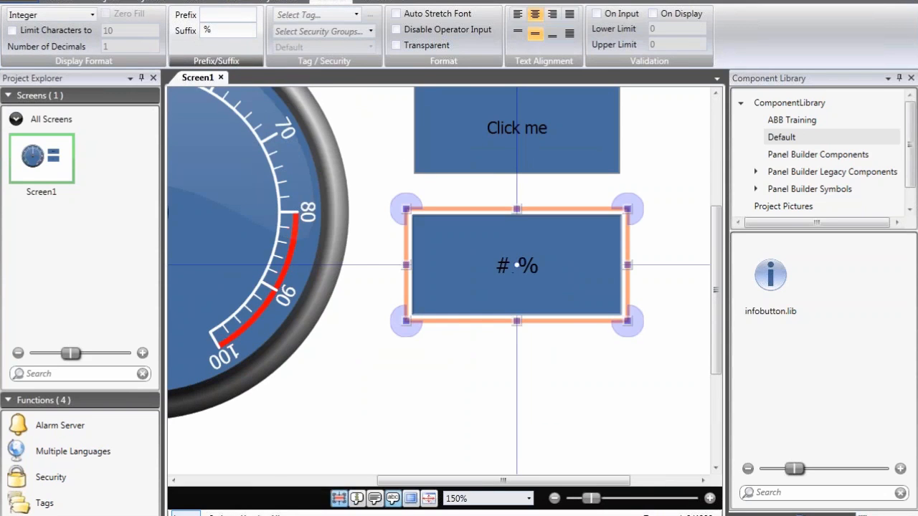
click(91, 14)
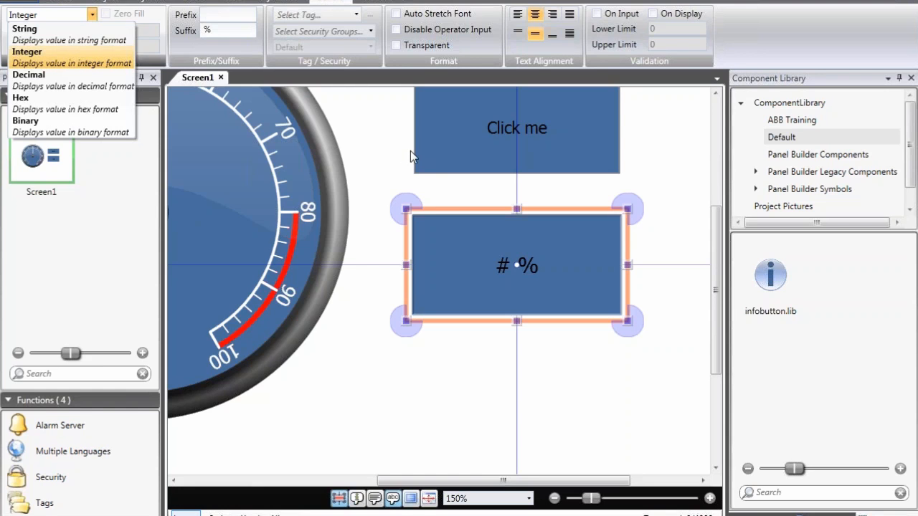
click(395, 142)
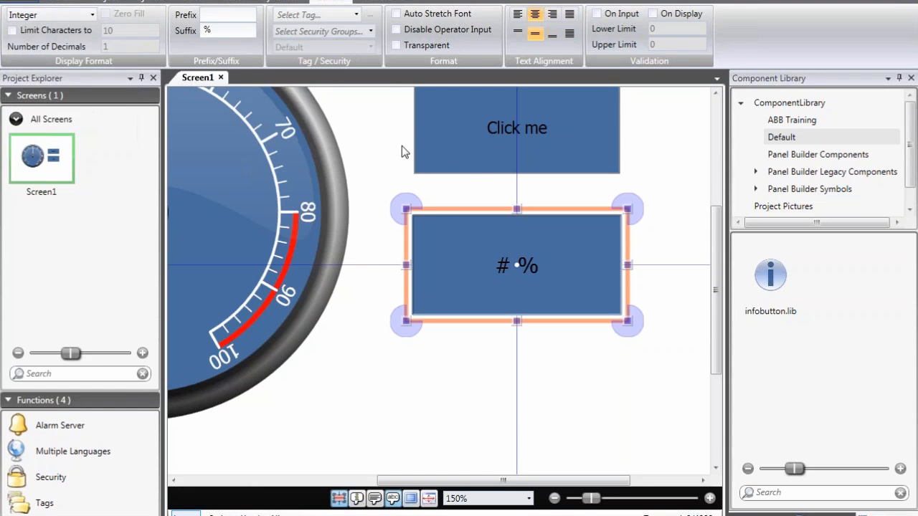
Assign a Show Screen action with target Screen1 to the click event of the "Click me" button
scroll(402, 146, down, 2)
click(433, 130)
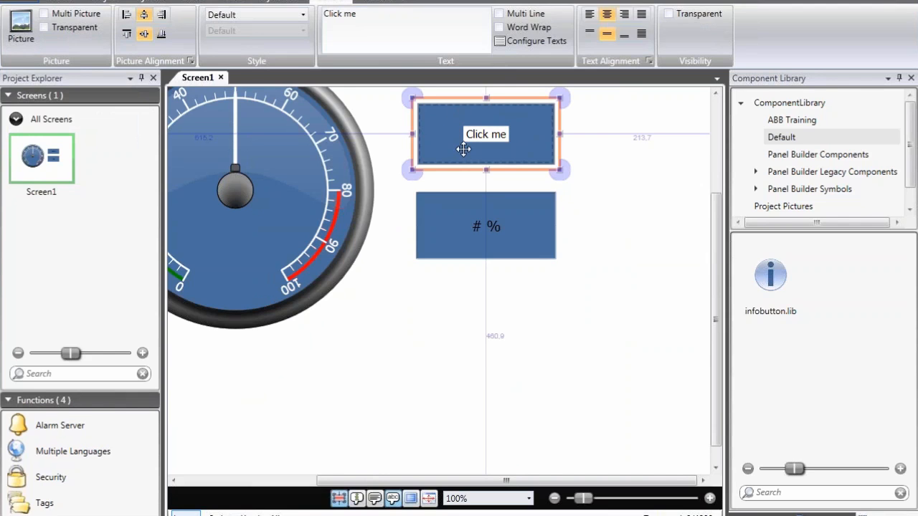
click(382, 3)
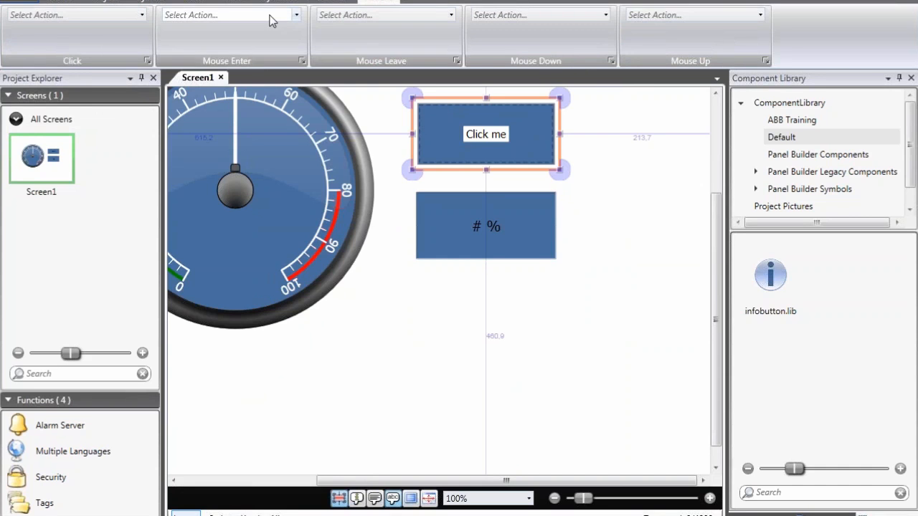
click(142, 15)
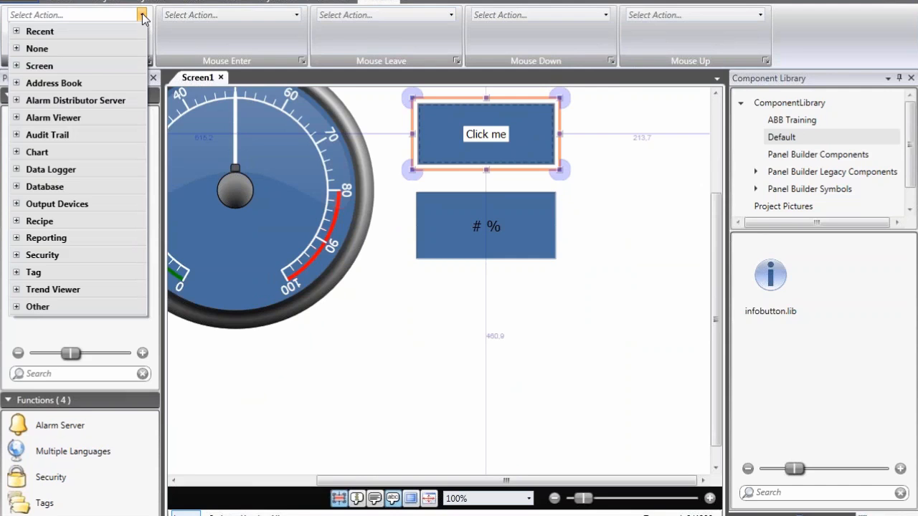
click(17, 67)
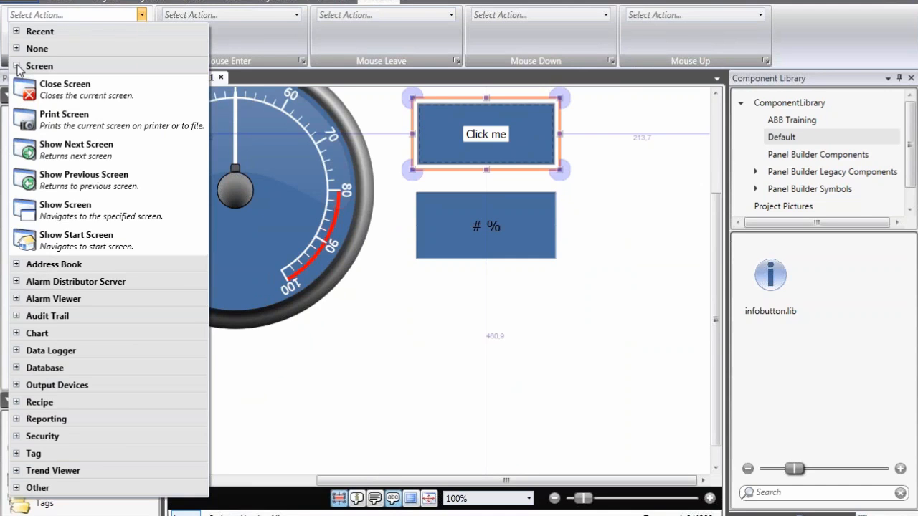
click(90, 203)
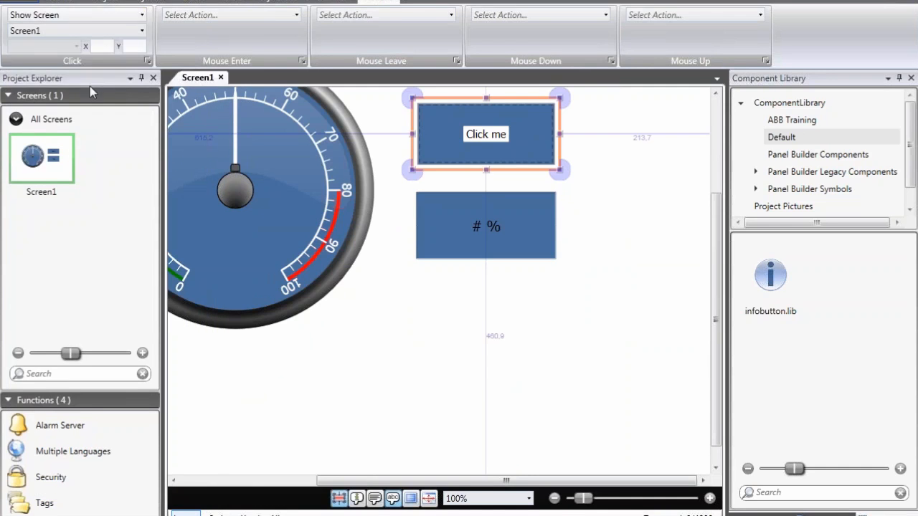
click(93, 31)
click(83, 68)
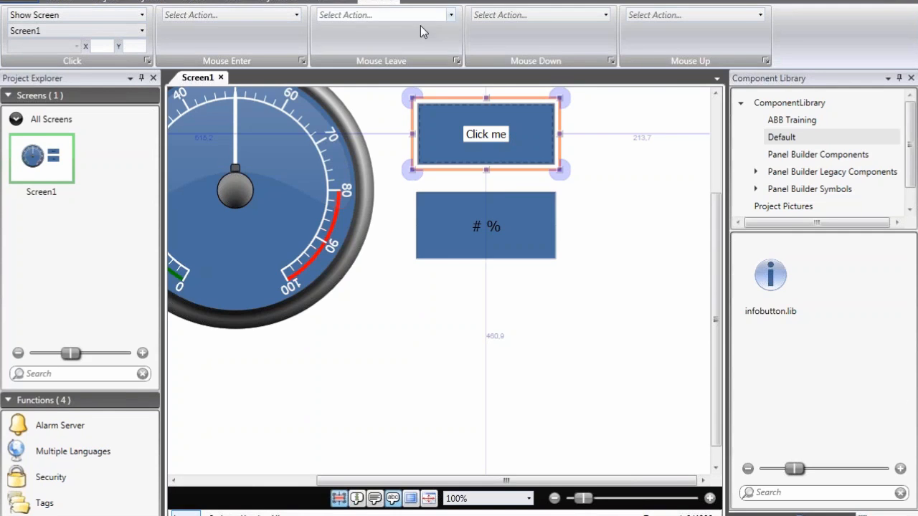
Move the circular meter, the button and the analog numeric object together slightly down and to the right on Screen1
click(402, 289)
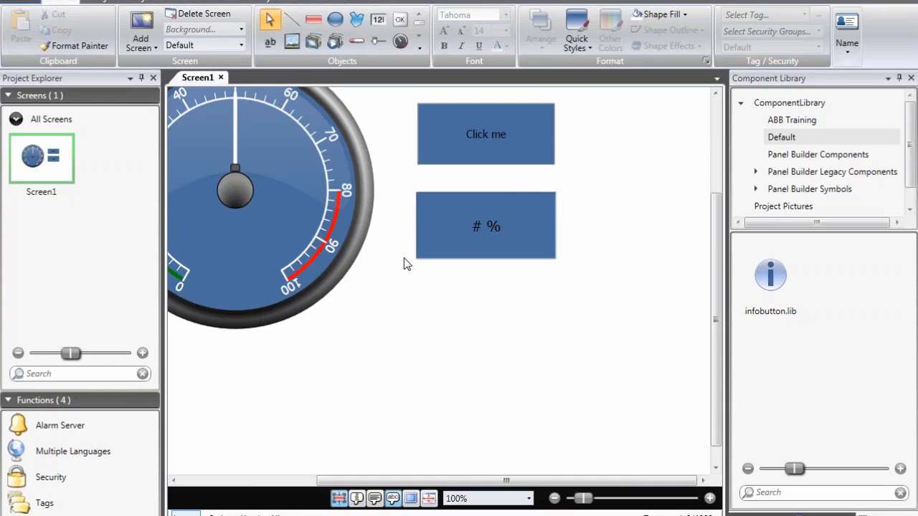
scroll(405, 259, down, 2)
scroll(431, 245, up, 1)
drag(208, 109, 666, 399)
drag(571, 190, 579, 209)
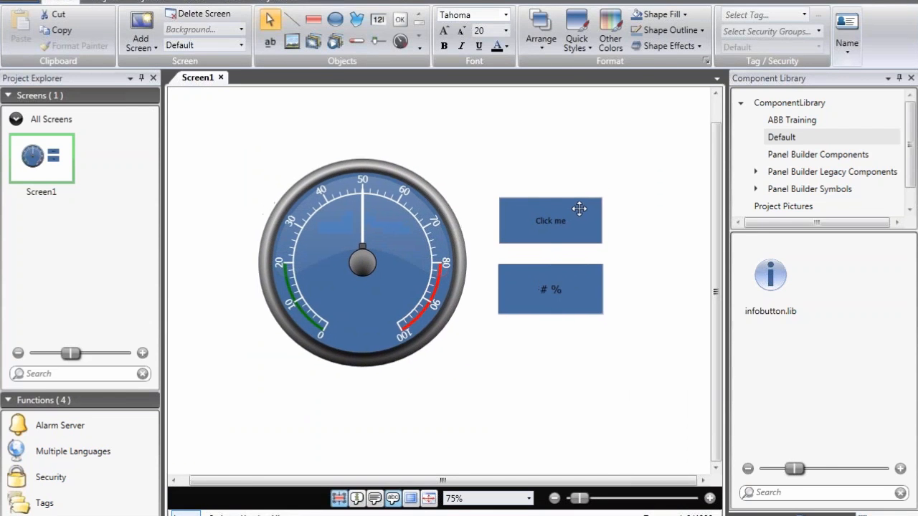
click(625, 189)
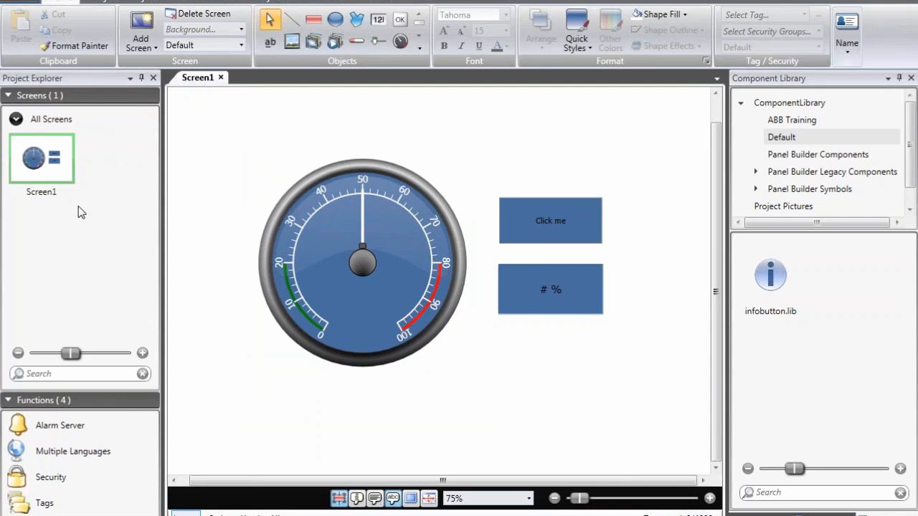
Add three blank screens to the project and view the available screen templates without using one
click(144, 26)
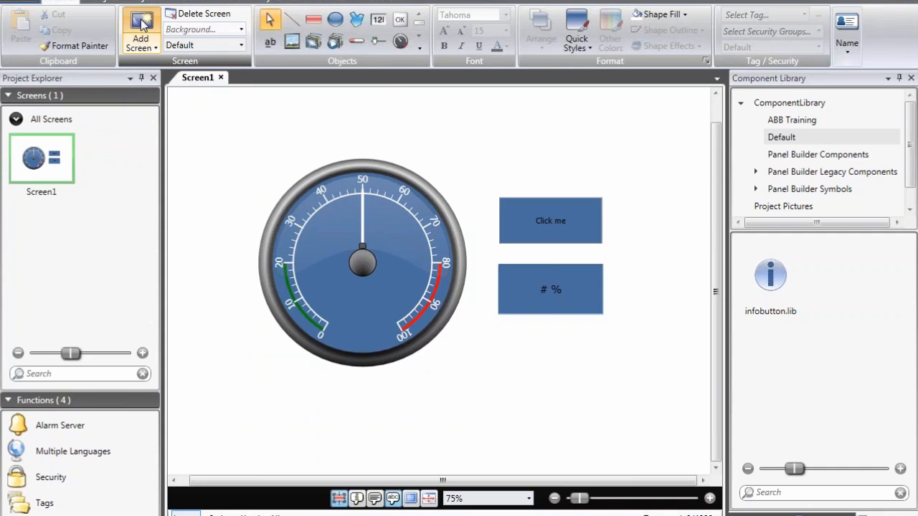
click(142, 25)
click(142, 24)
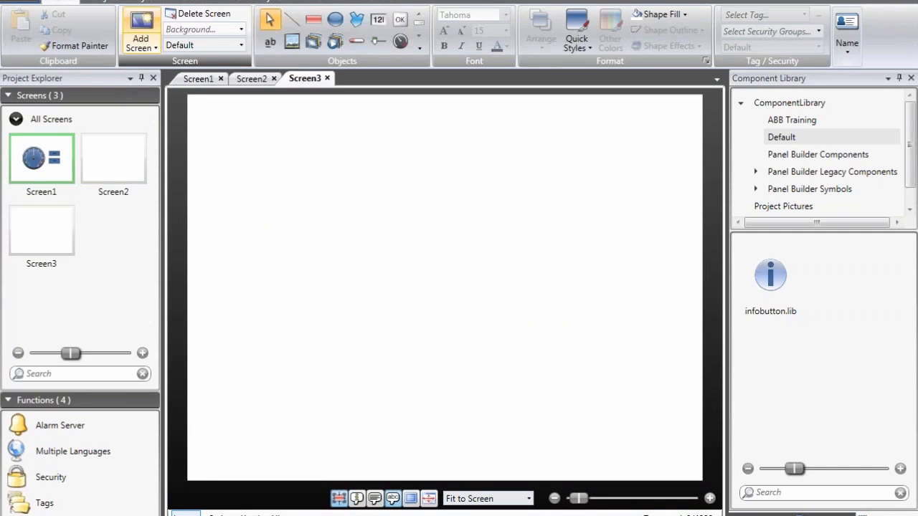
click(142, 24)
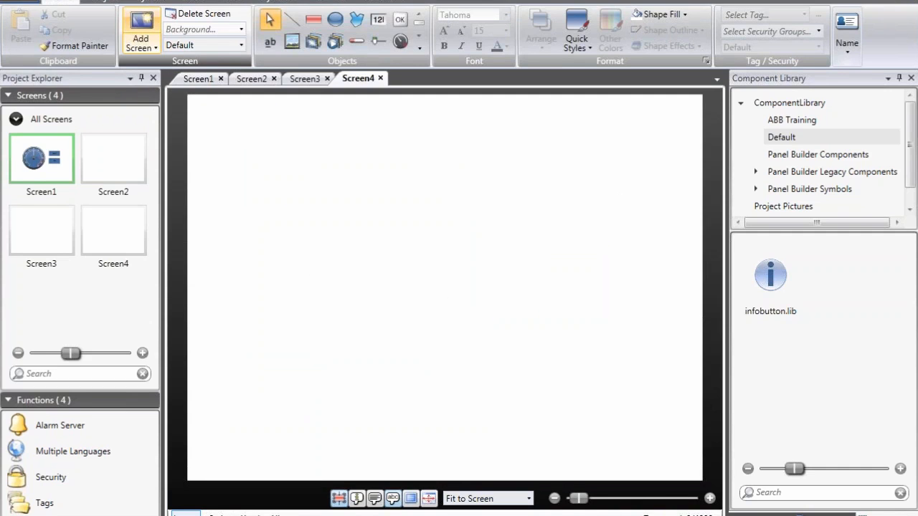
click(141, 47)
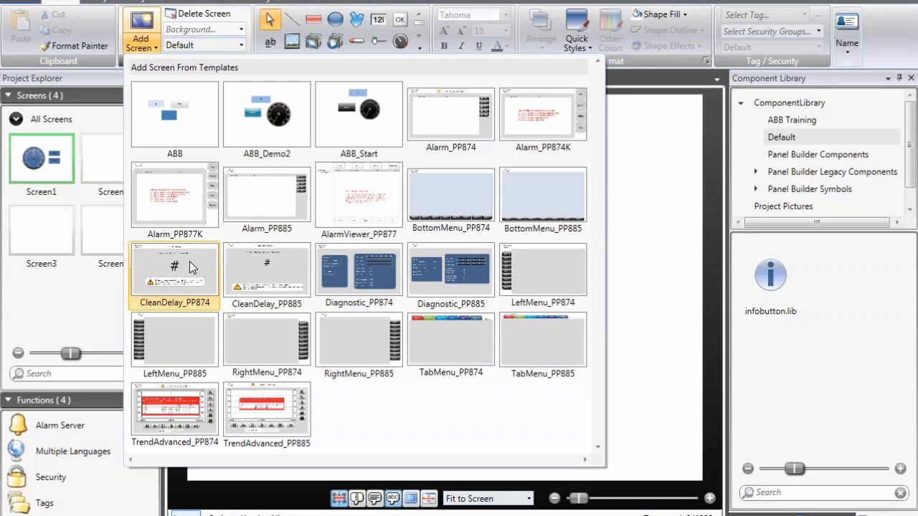
click(148, 45)
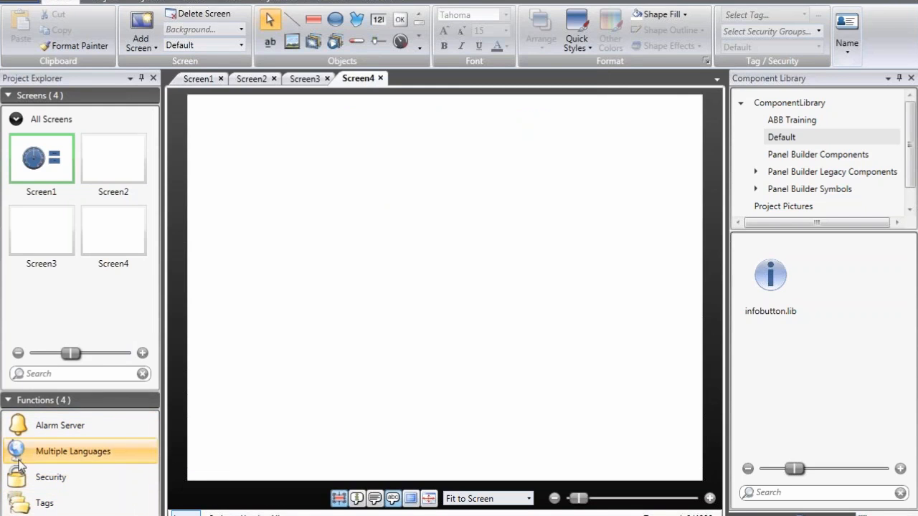
Open the project's tag configuration and show the column visibility options of the tag list
click(40, 505)
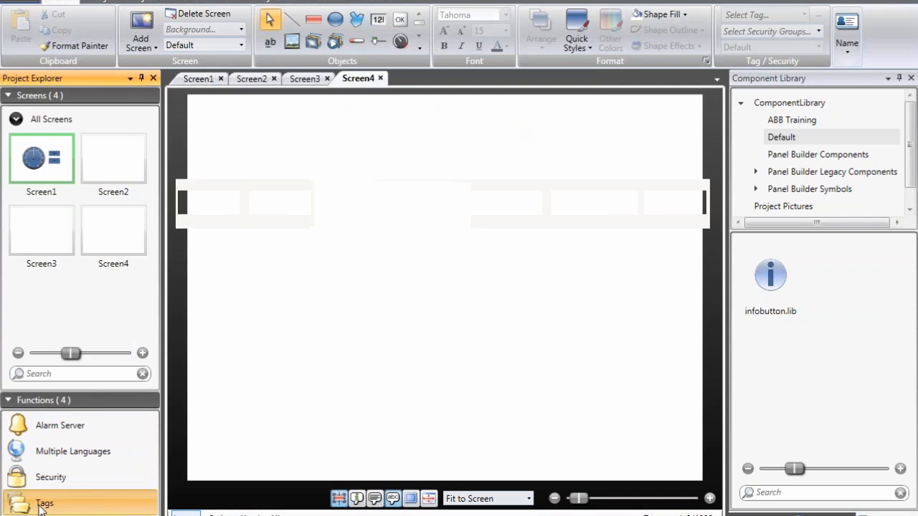
click(419, 205)
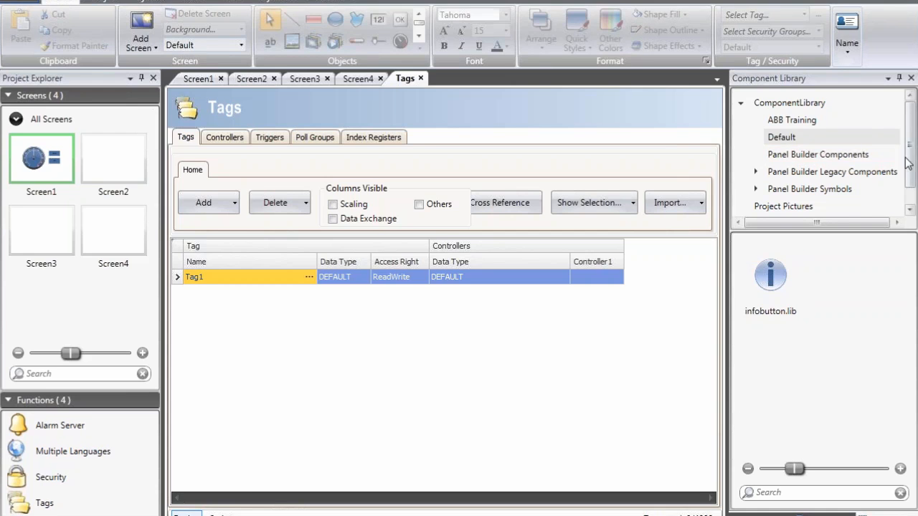
Place the "action ok" check mark from the Action symbols on Screen1, scaled down to fit just below the analog numeric object
drag(909, 163, 910, 180)
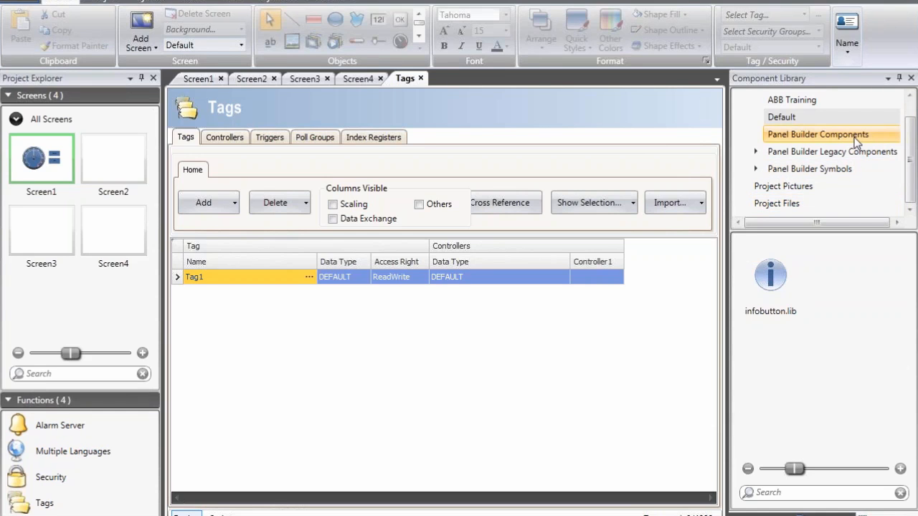
click(755, 169)
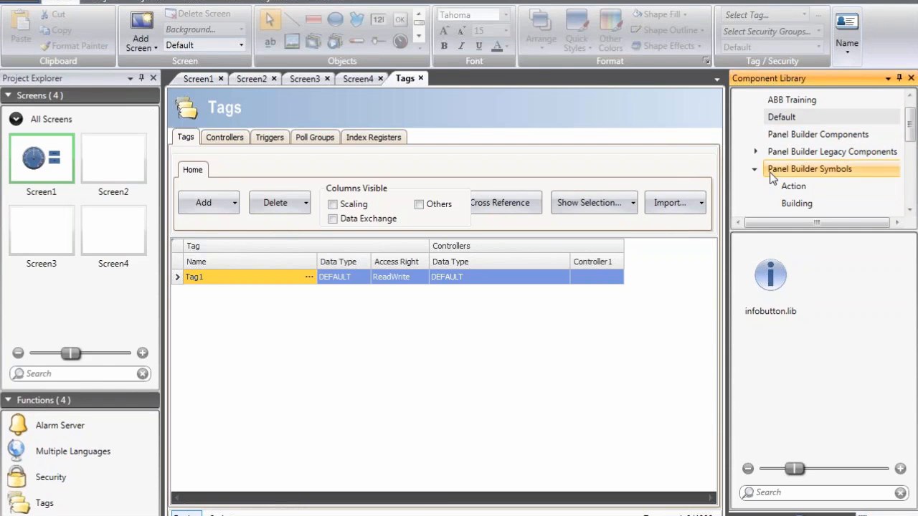
scroll(811, 186, down, 1)
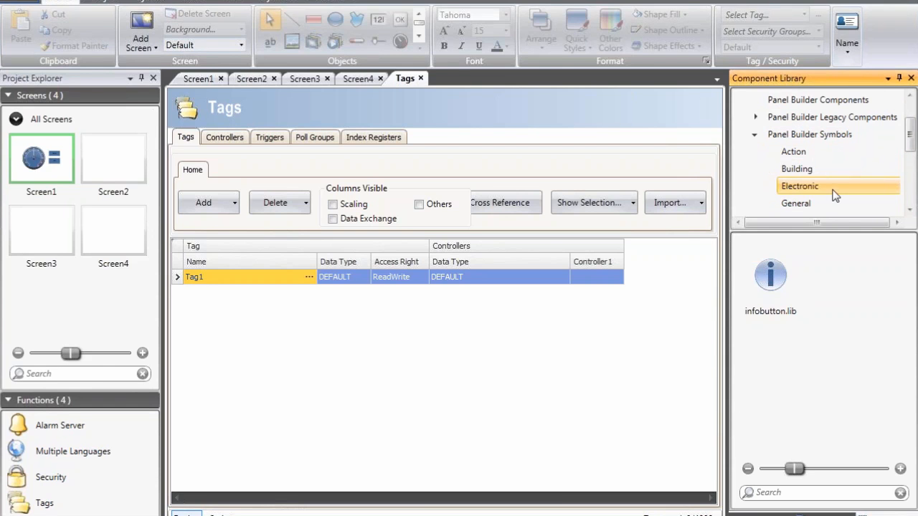
click(818, 162)
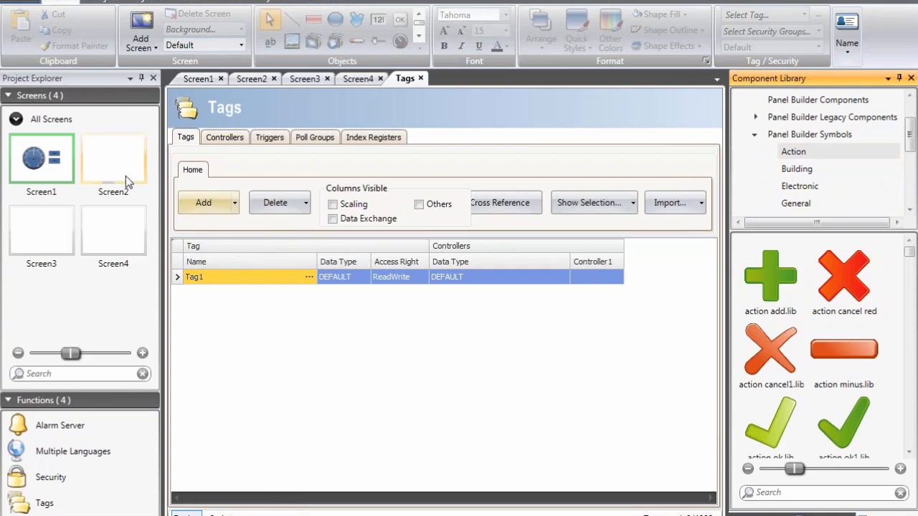
double_click(68, 158)
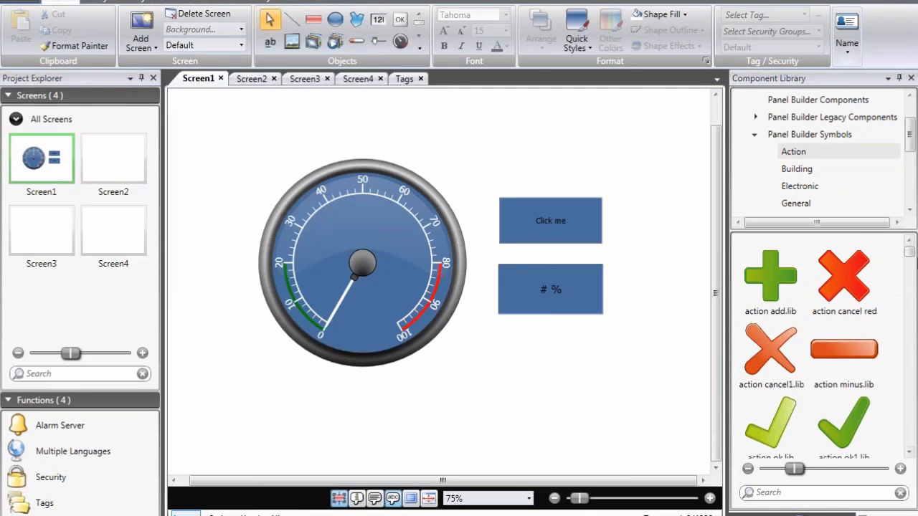
click(909, 262)
drag(914, 258, 914, 252)
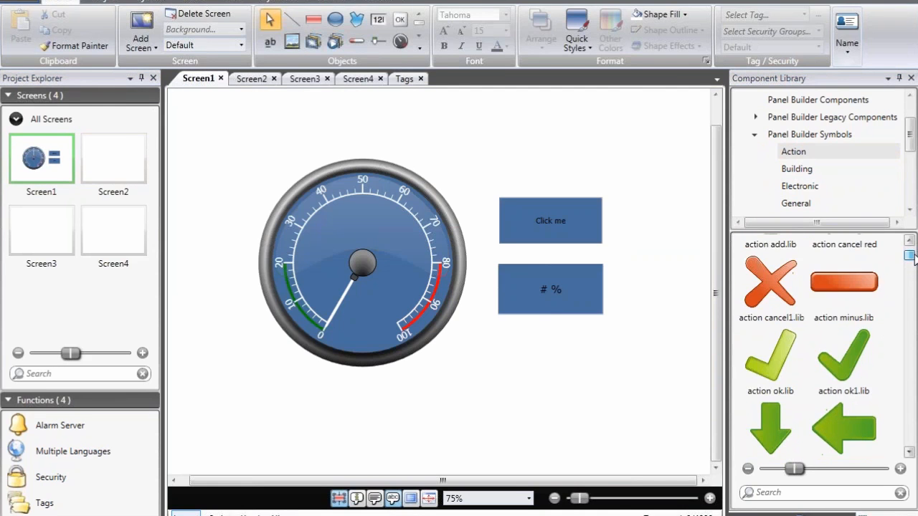
drag(774, 357, 553, 352)
drag(637, 389, 600, 362)
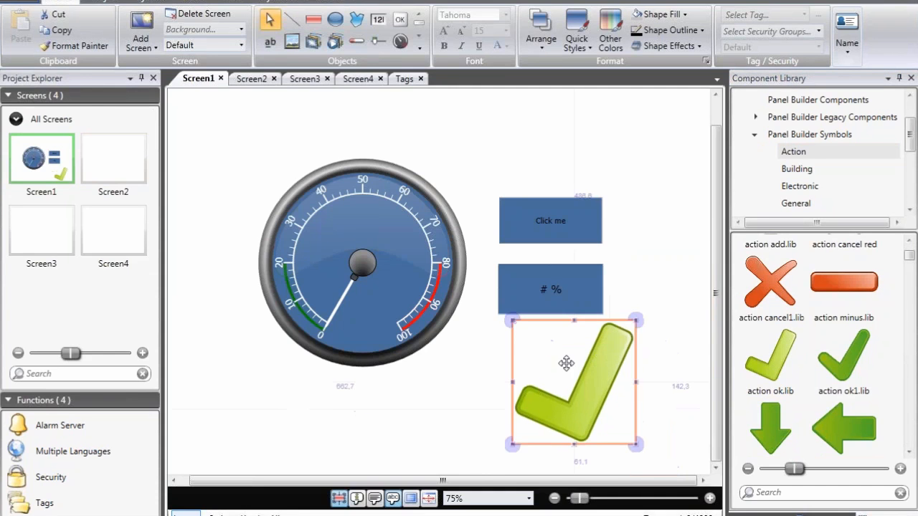
drag(512, 318, 576, 375)
drag(610, 403, 554, 347)
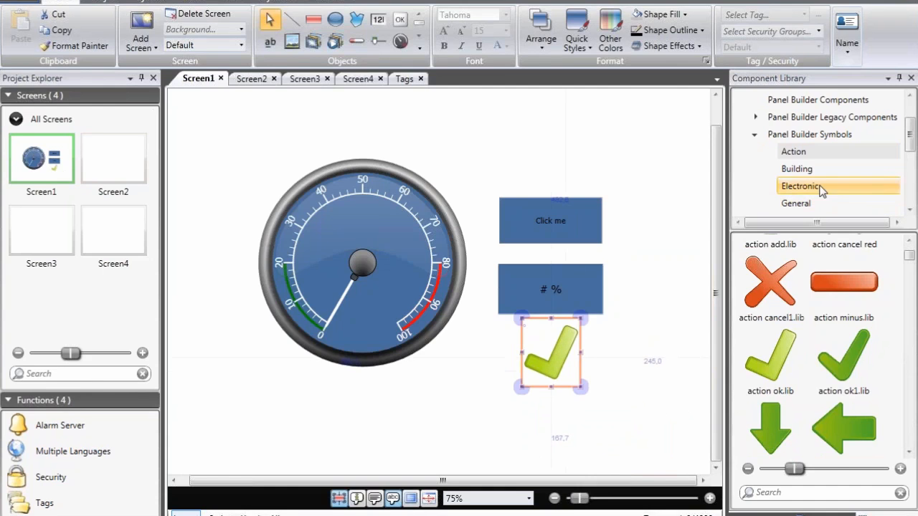
Search all Panel Builder Symbols for "warn" and place the Warning symbol to the left of the check mark
click(818, 134)
click(785, 493)
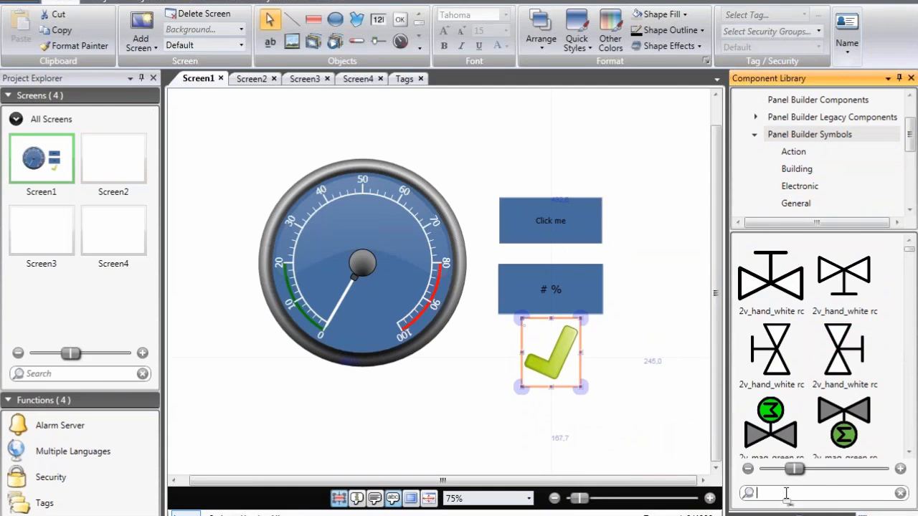
text(warn)
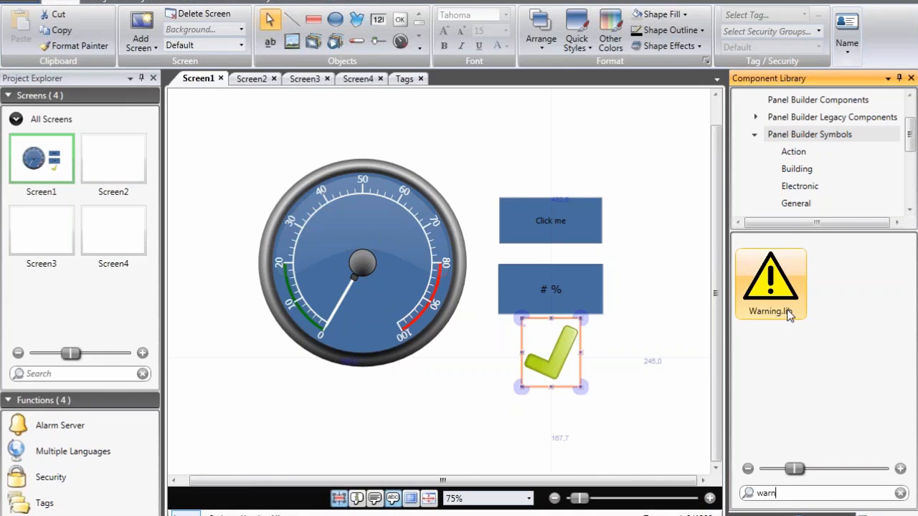
drag(786, 301, 475, 350)
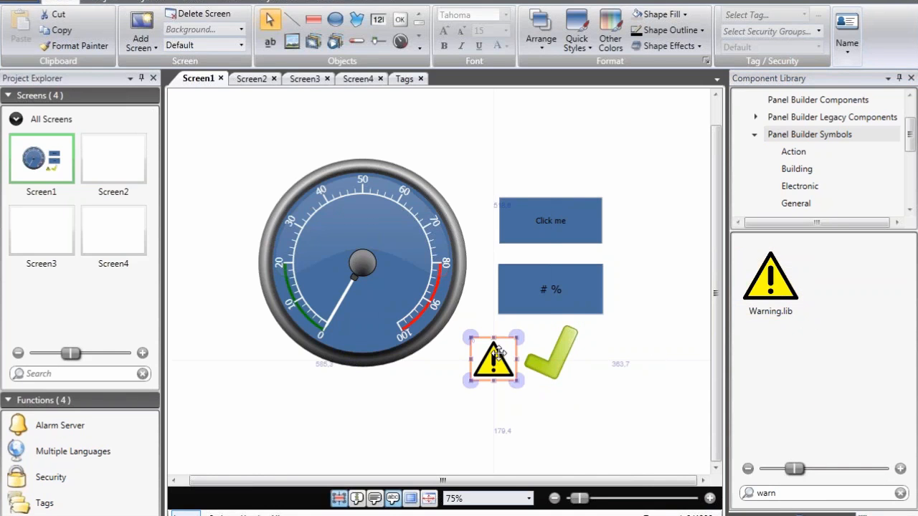
Shift the check mark and the warning symbol to the right so they sit side by side under the analog numeric object
click(568, 349)
drag(568, 350, 594, 347)
drag(505, 355, 533, 352)
click(661, 383)
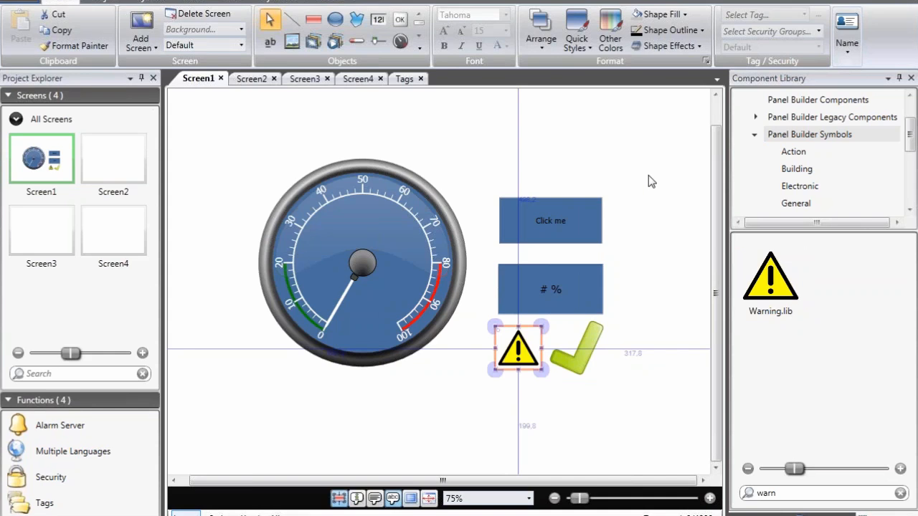
Group the Click me button, the analog numeric object, the warning symbol and the check mark on Screen1
drag(649, 175, 465, 426)
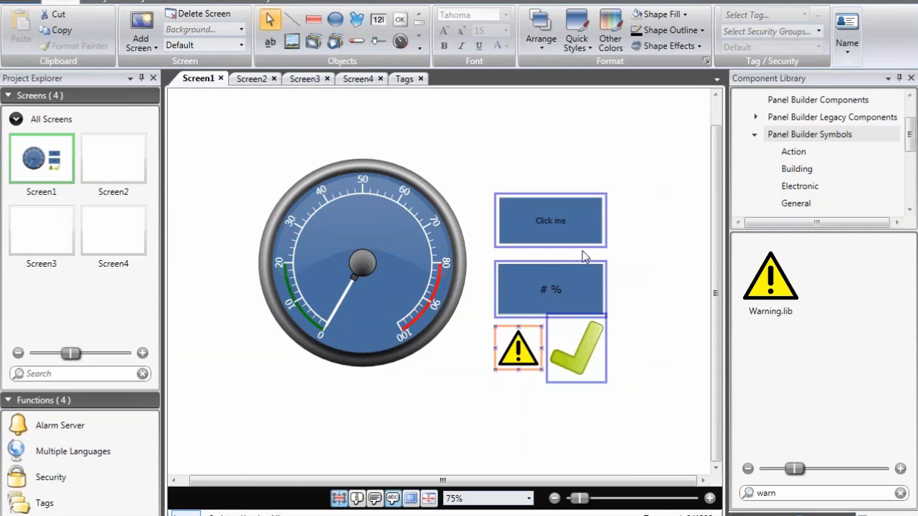
right_click(569, 217)
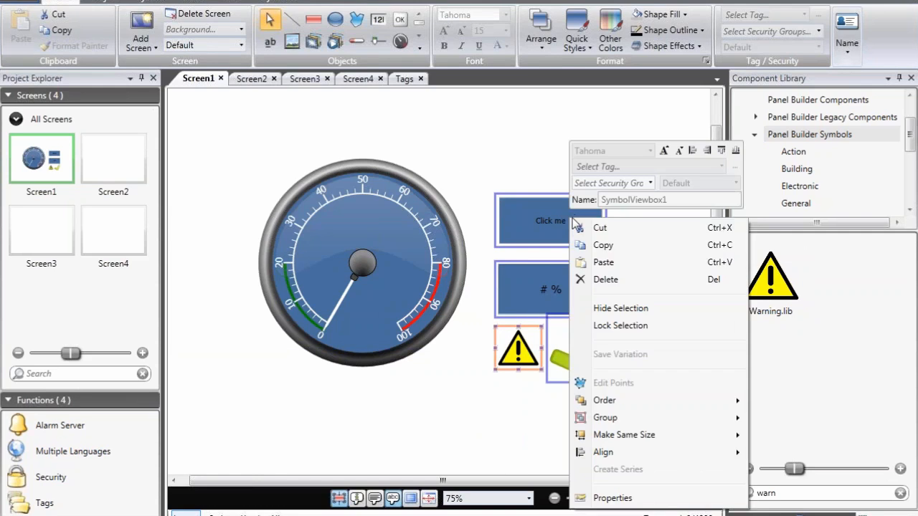
mouse_move(629, 424)
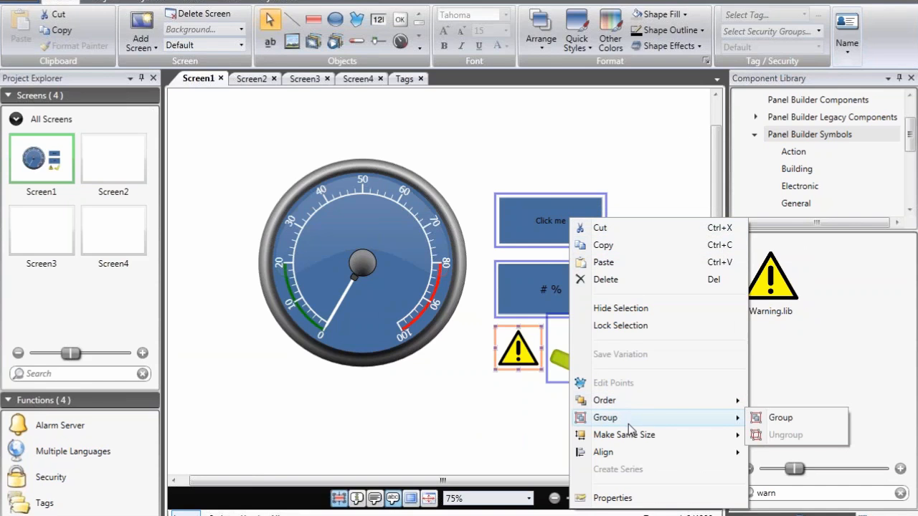
click(775, 422)
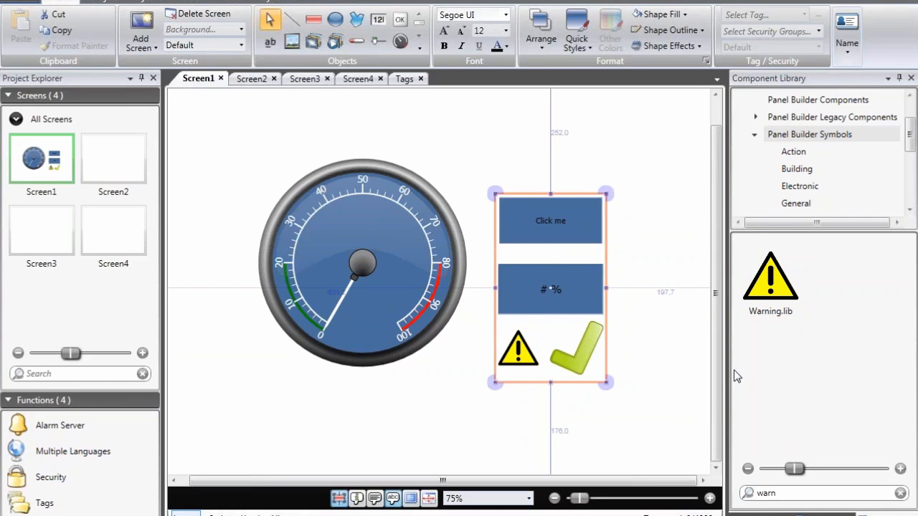
Copy the group and paste it into the ABB Training category of the component library
right_click(574, 228)
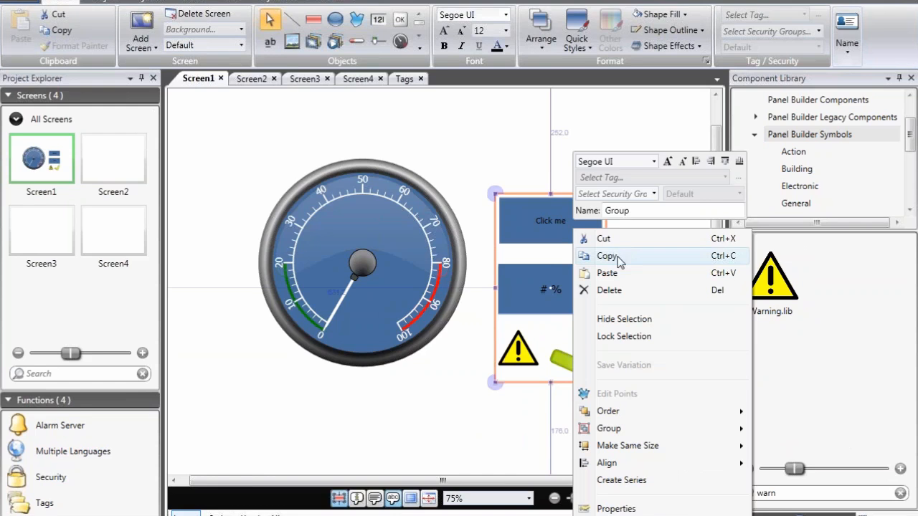
click(642, 260)
click(755, 135)
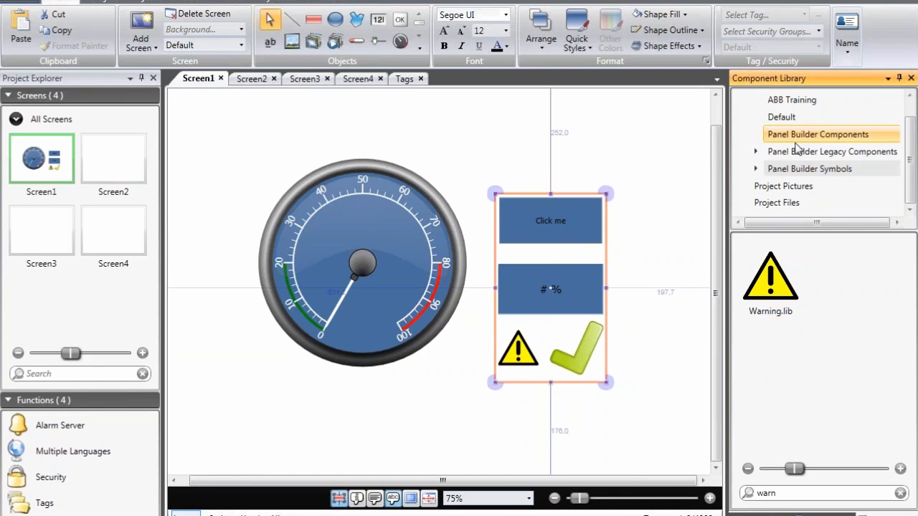
scroll(794, 123, up, 1)
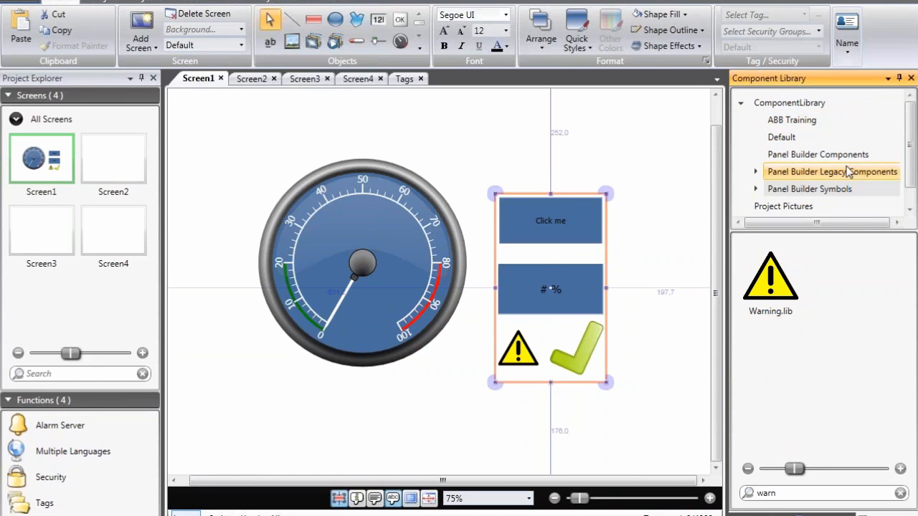
click(794, 122)
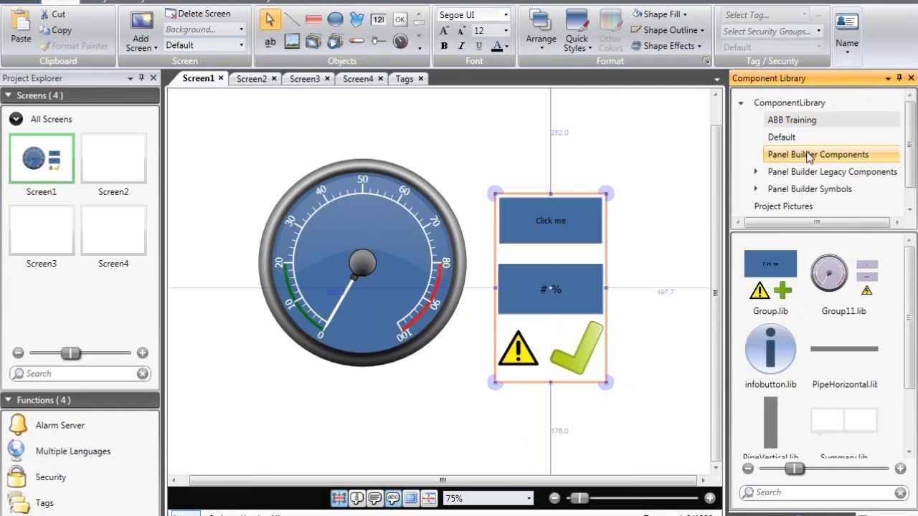
right_click(850, 246)
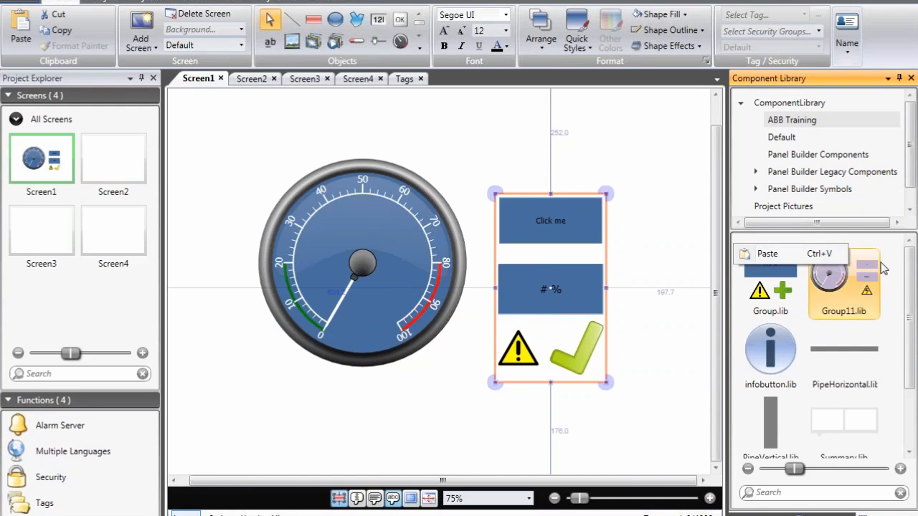
click(825, 253)
mouse_move(863, 316)
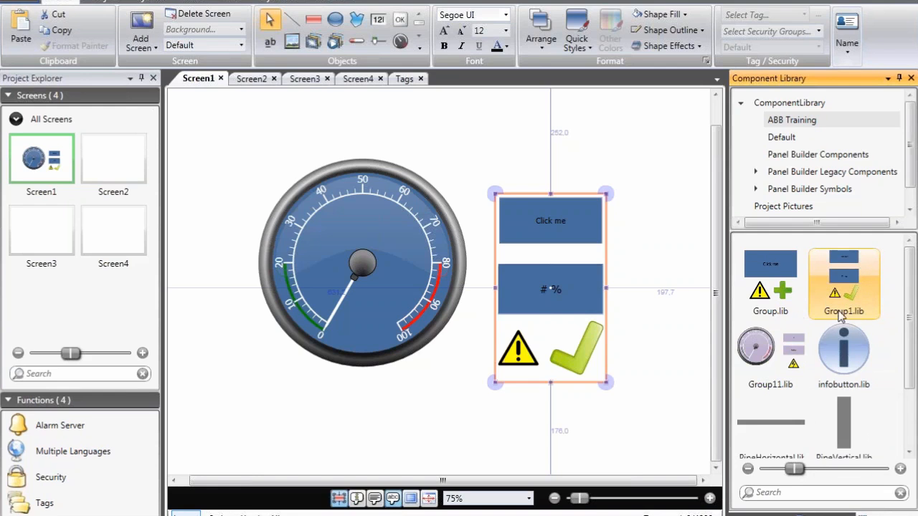
mouse_move(854, 292)
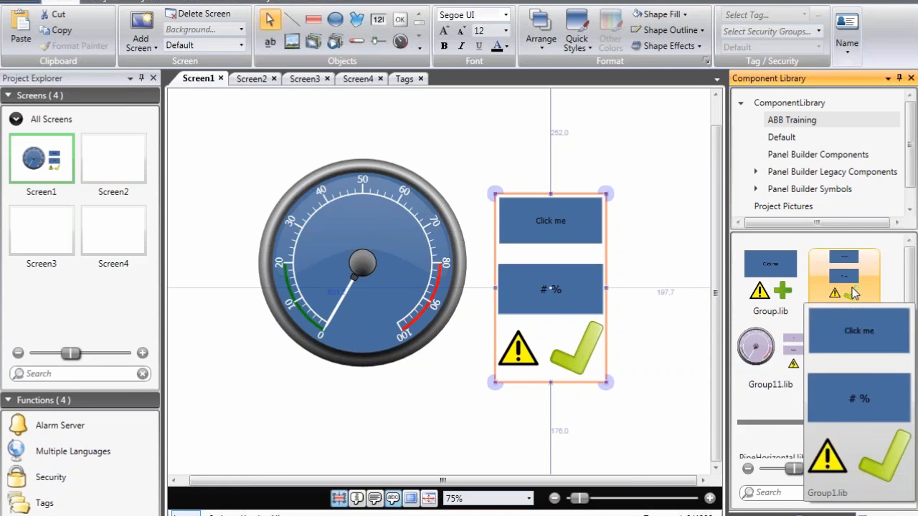
Try placing the Group1 library component in the upper-right corner of Screen1 and undo the placement
drag(854, 292, 231, 254)
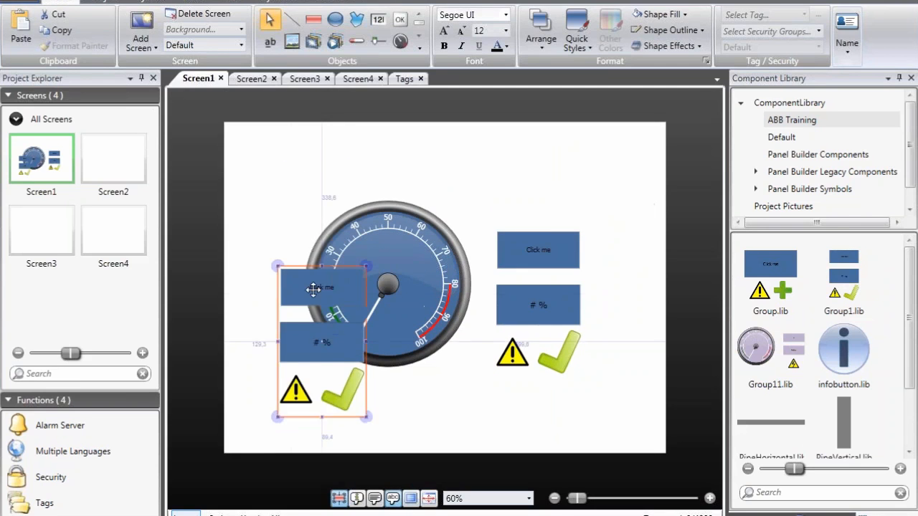
drag(313, 290, 601, 162)
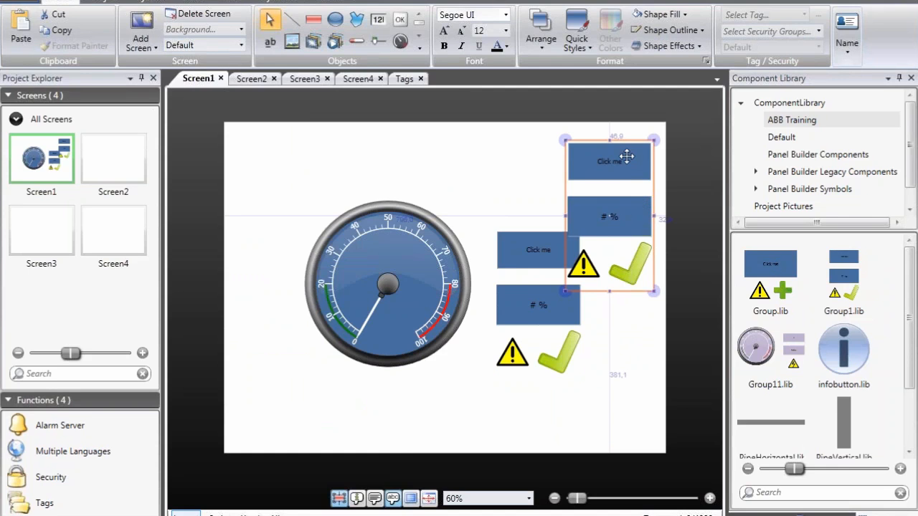
key(ctrl+z)
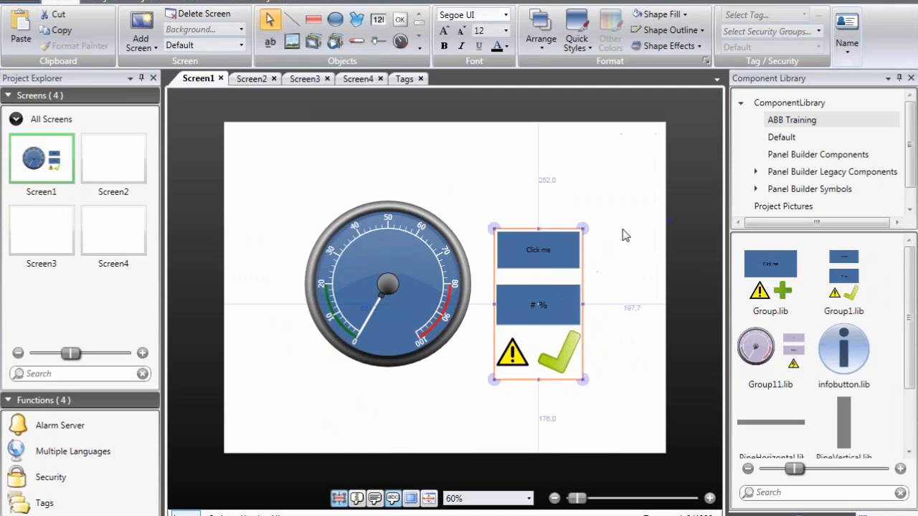
Move the original group slightly up and left so it sits beside the gauge, vertically centred on it
drag(527, 250, 511, 231)
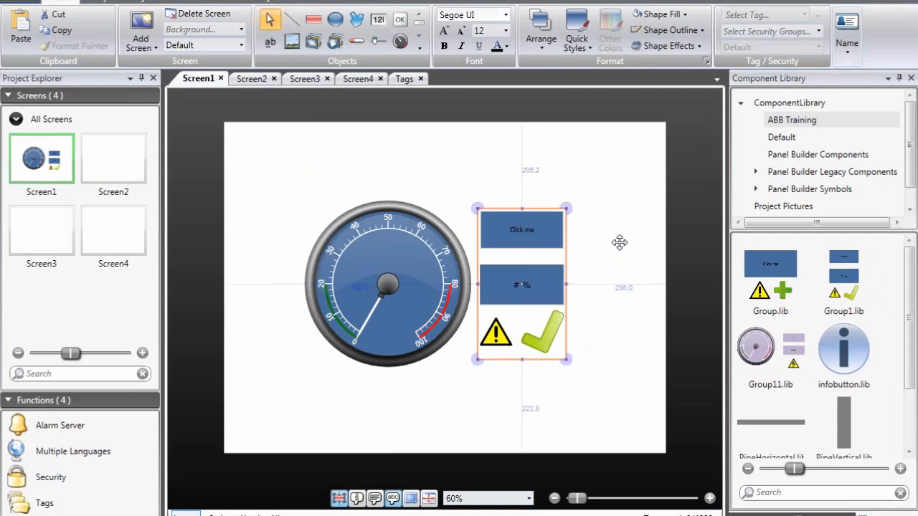
click(620, 243)
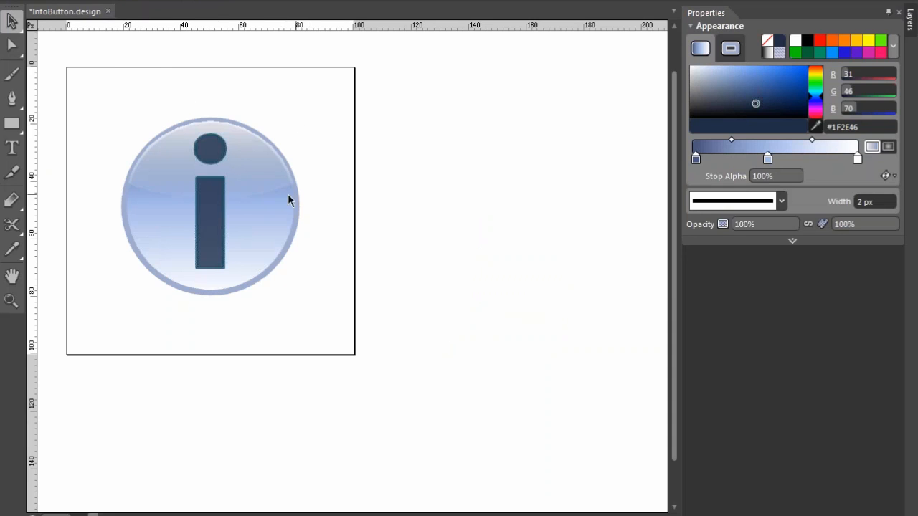
Set the fill color of the letter i in the InfoButton.design drawing to the lighter blue #344E77
click(215, 194)
drag(761, 101, 756, 93)
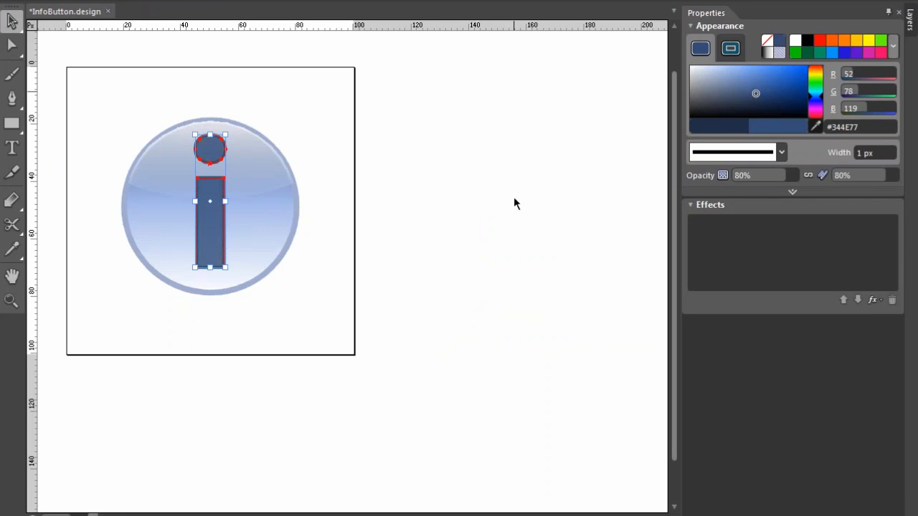
click(477, 185)
Export all the info button's objects in XAML Silverlight 4 / WPF Canvas format as InfoButton.xaml on the desktop, replacing the existing file
drag(436, 85, 367, 320)
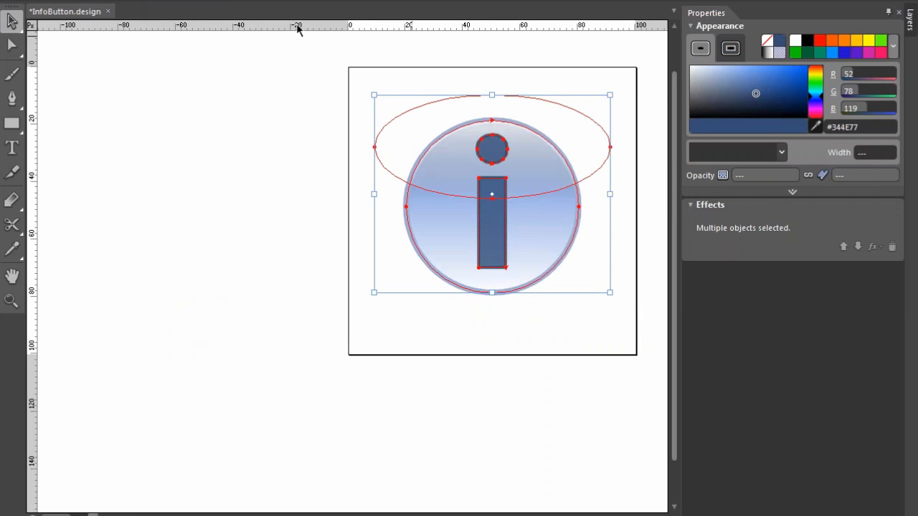
click(15, 2)
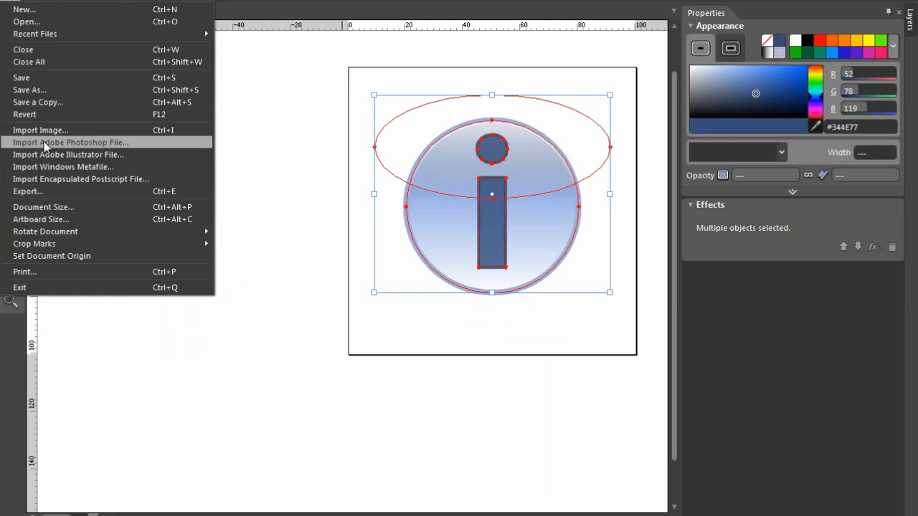
click(55, 192)
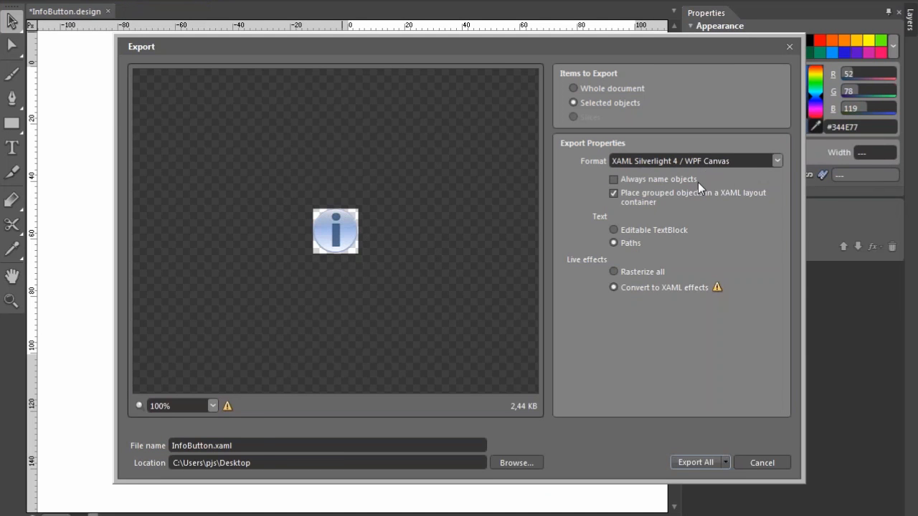
double_click(213, 444)
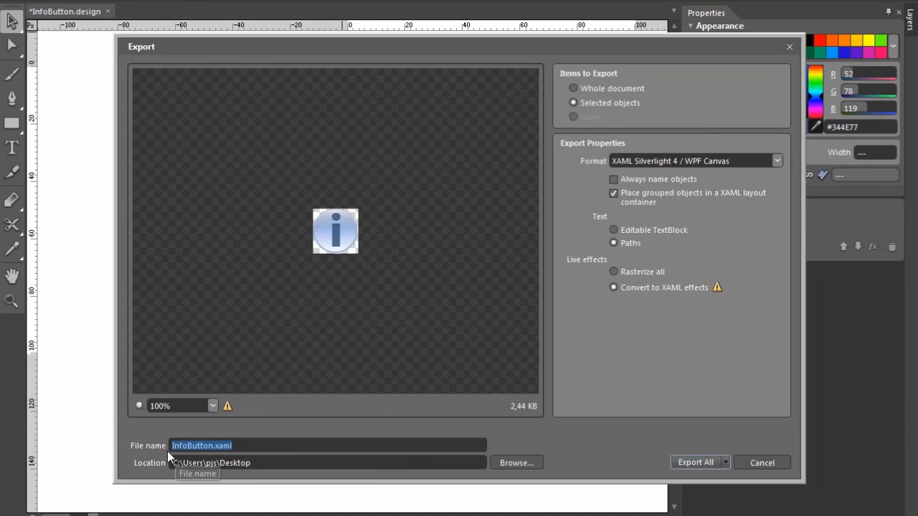
click(693, 463)
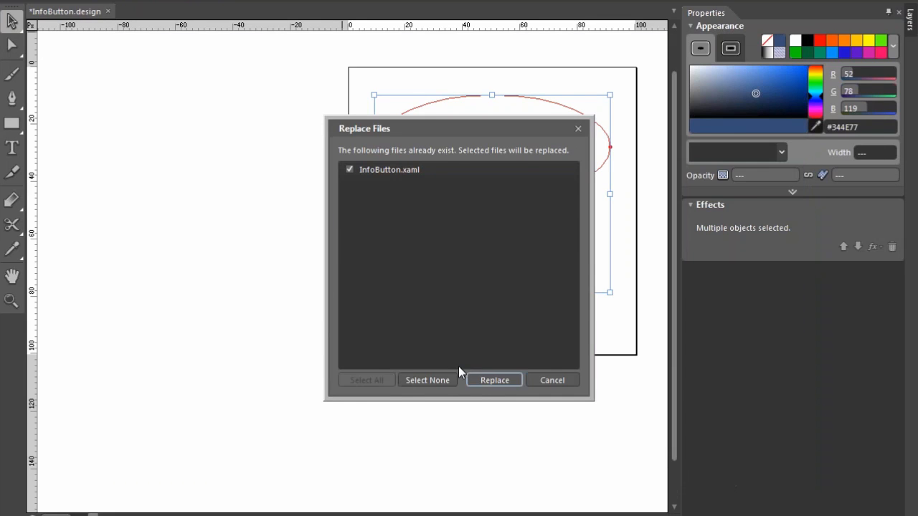
click(497, 381)
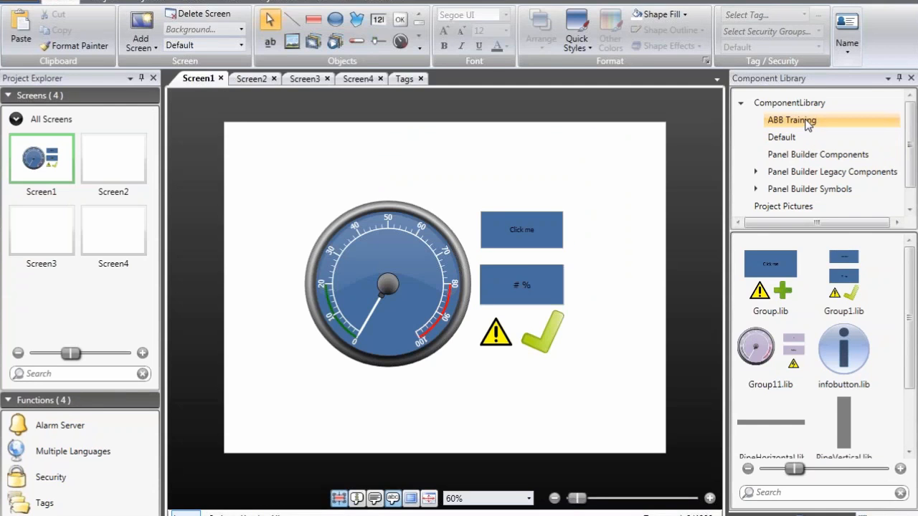
Add InfoButton.xaml from the desktop as a component in the ABB Training category of Panel Builder's component library
right_click(807, 122)
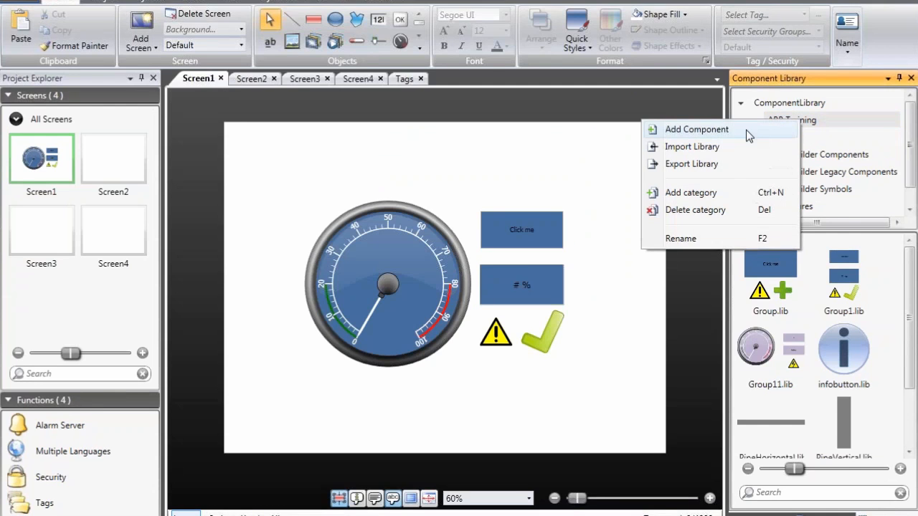
click(746, 129)
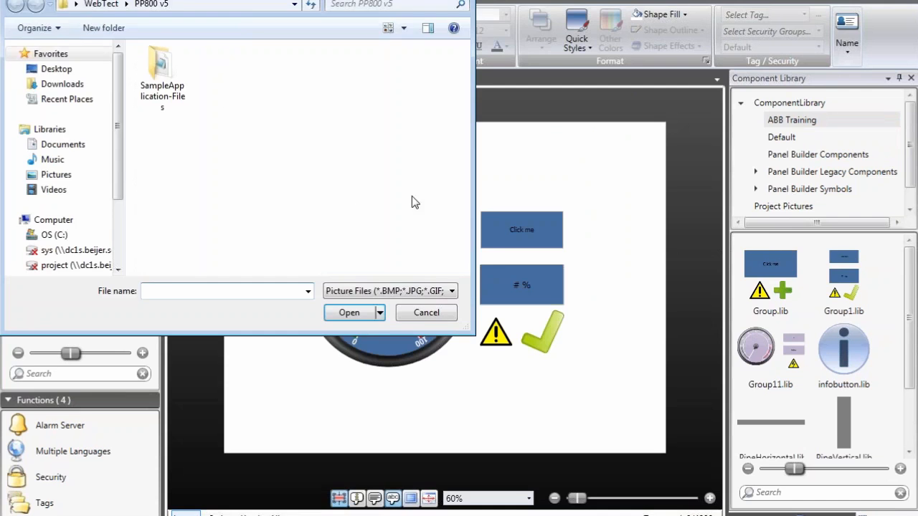
click(69, 68)
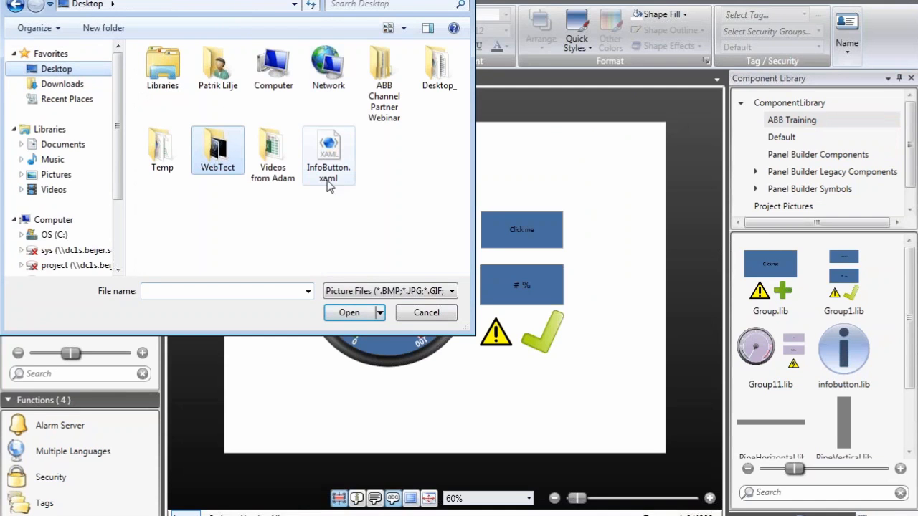
click(338, 163)
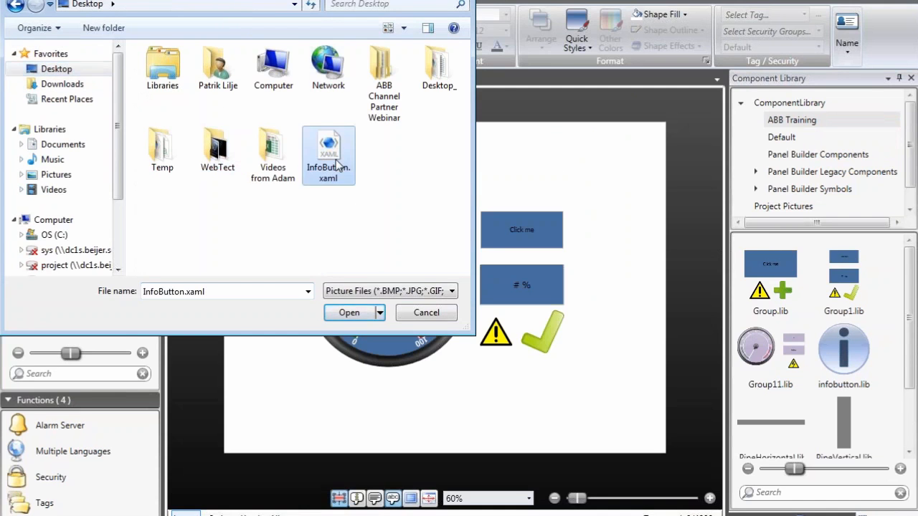
double_click(337, 163)
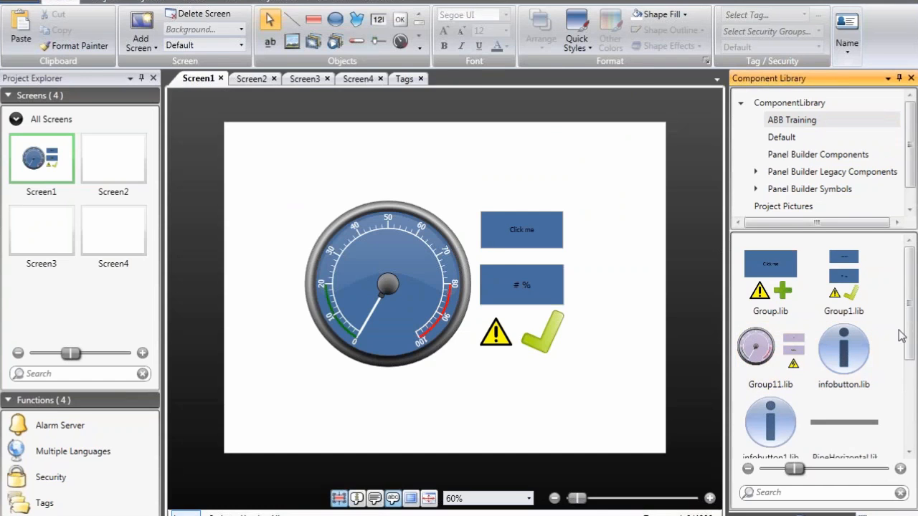
Place the infobutton1 component on Screen1, enlarged to about 86 by 91, beside the gauge's upper-left edge
scroll(861, 337, down, 3)
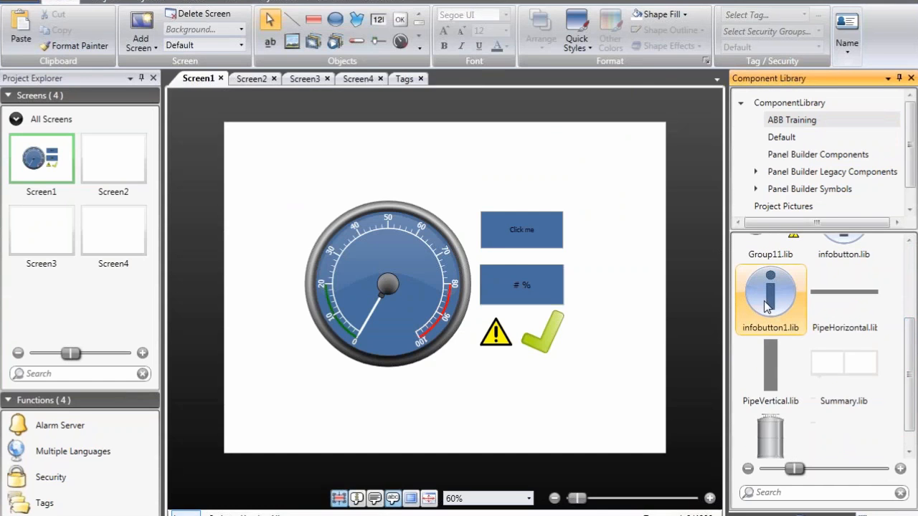
drag(766, 307, 314, 166)
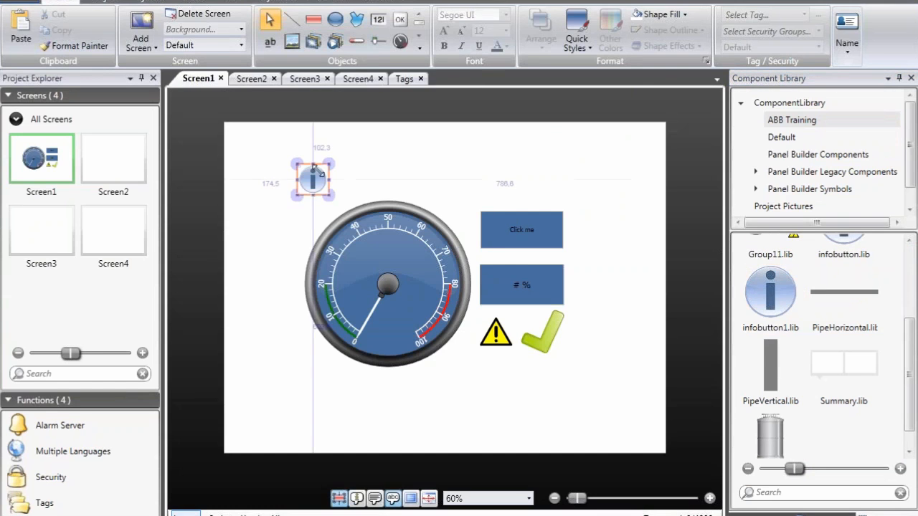
scroll(314, 166, up, 2)
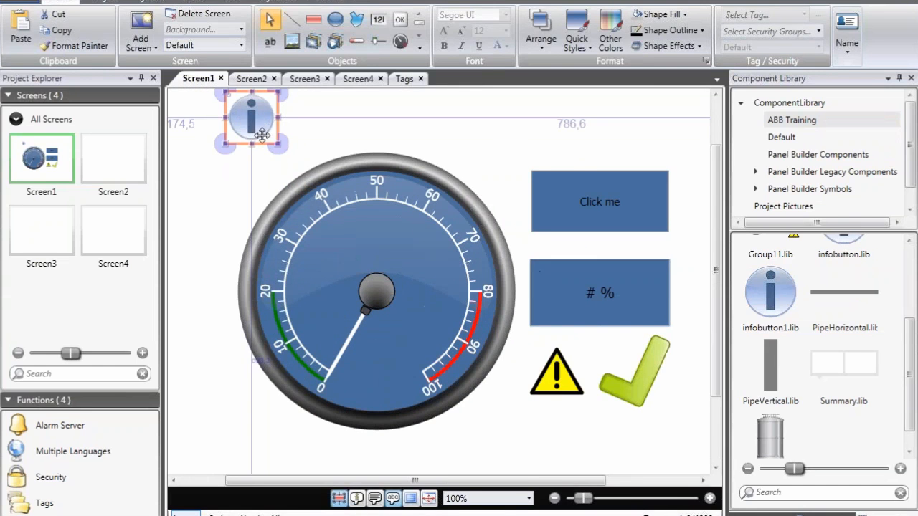
drag(262, 135, 270, 195)
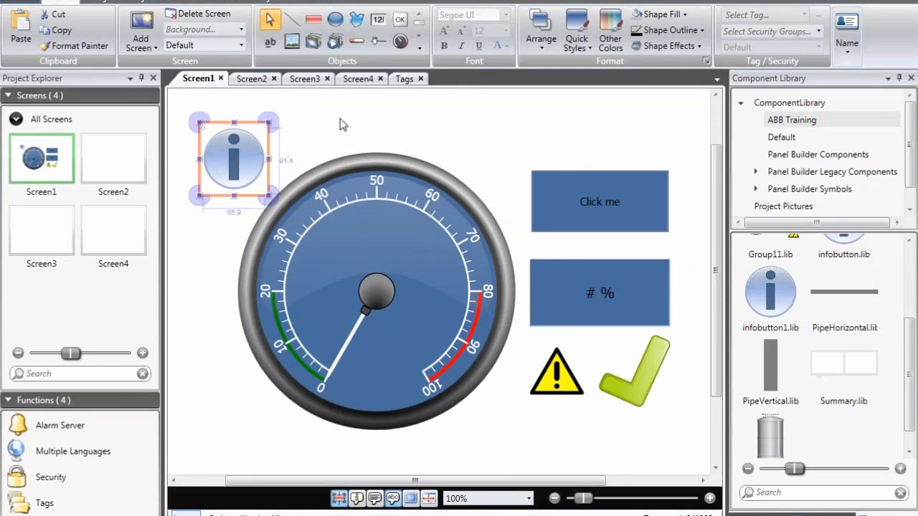
click(342, 124)
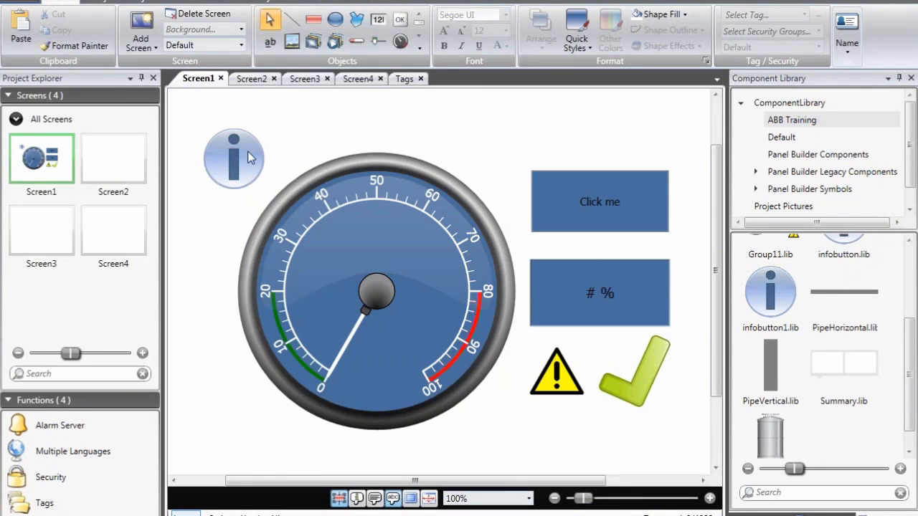
drag(249, 151, 231, 167)
scroll(338, 164, down, 4)
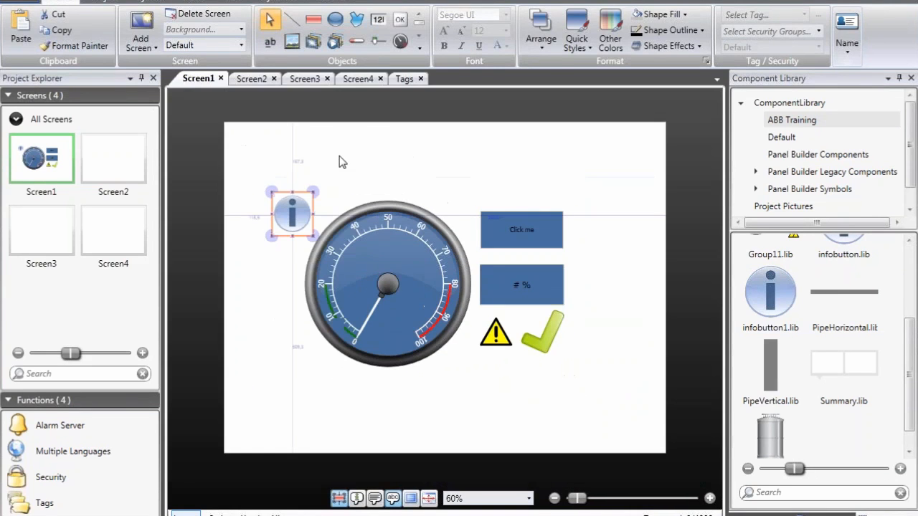